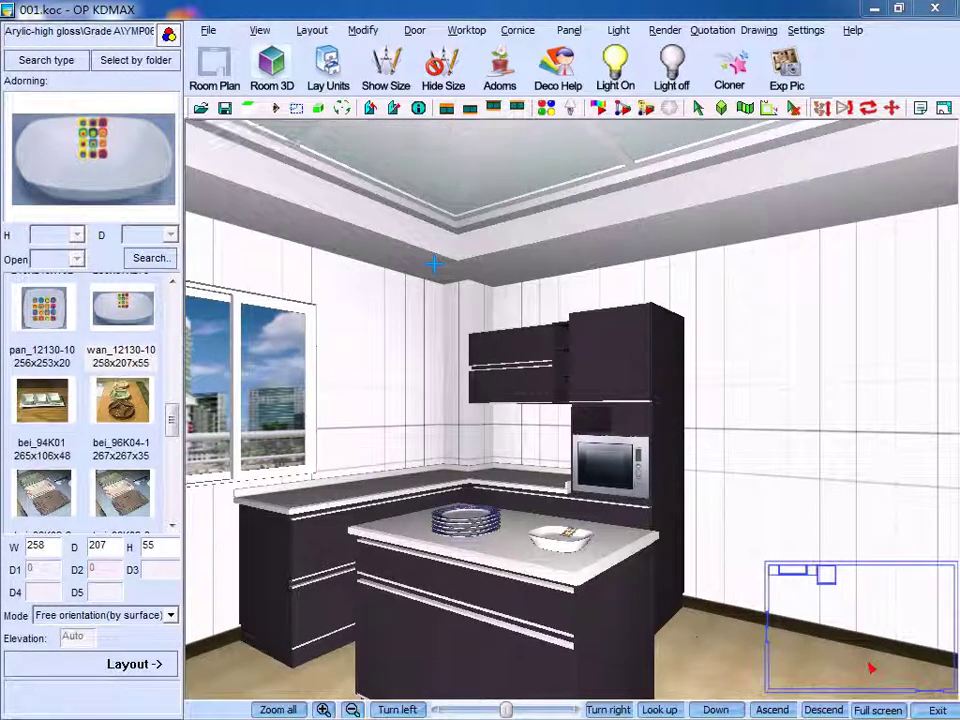
- Browse the Door menu's submenus down to Door Color's One(multi) FaceBoard option
left_click(416, 31)
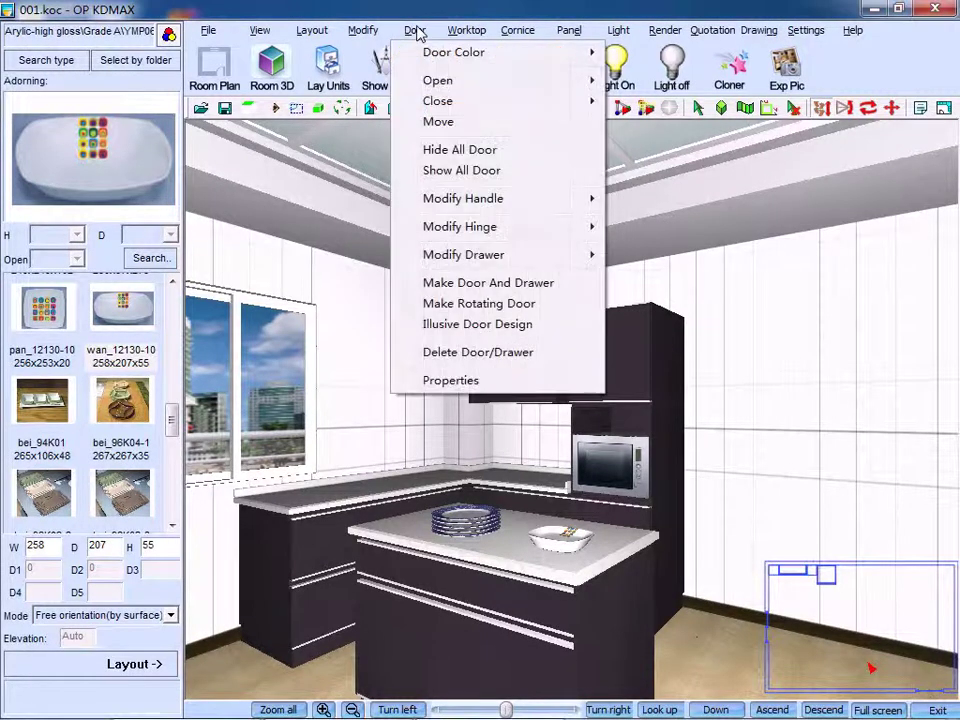
mouse_move(444, 54)
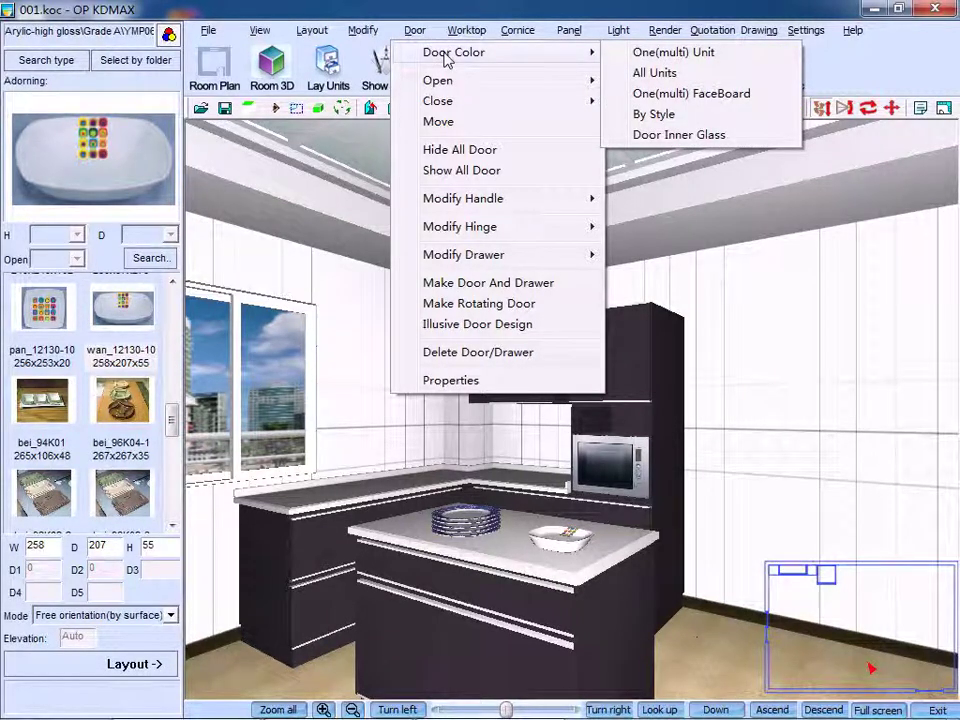
mouse_move(474, 206)
mouse_move(481, 237)
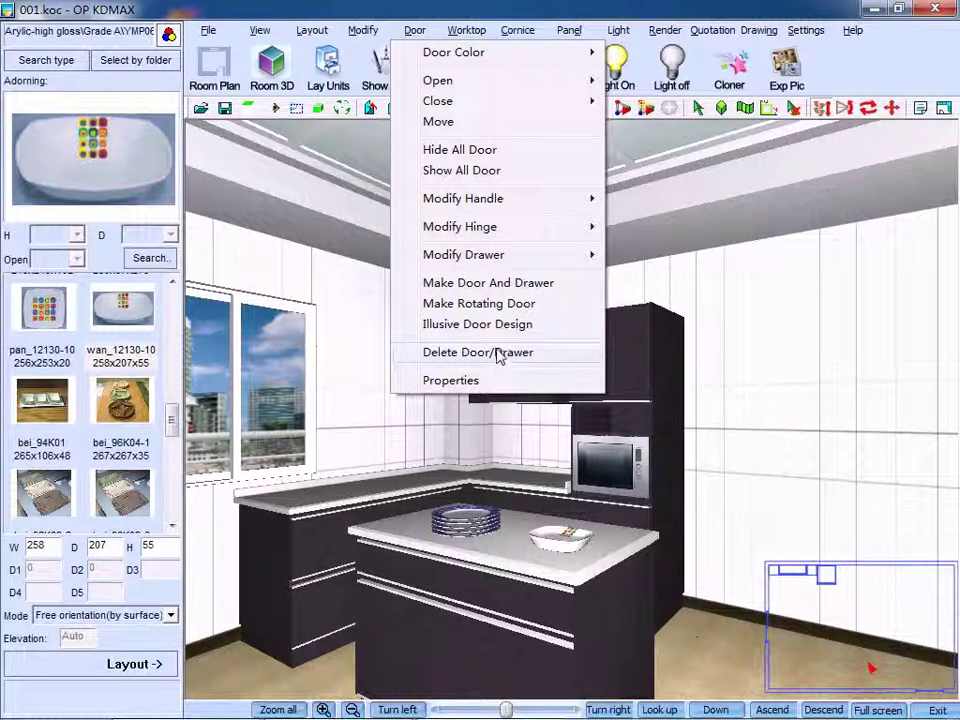
left_click(635, 342)
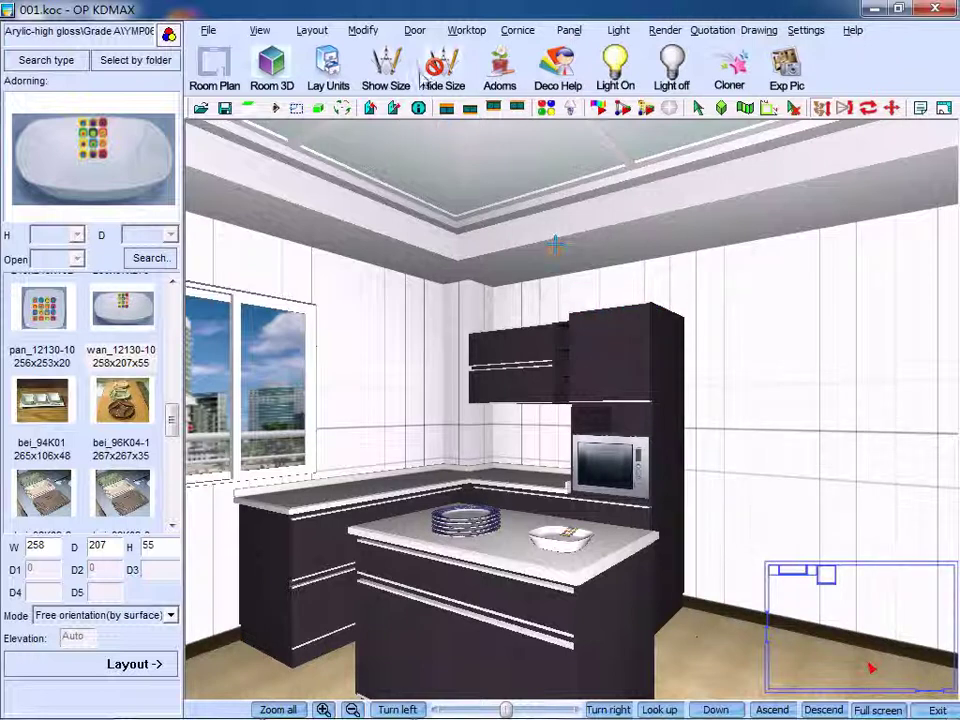
left_click(414, 34)
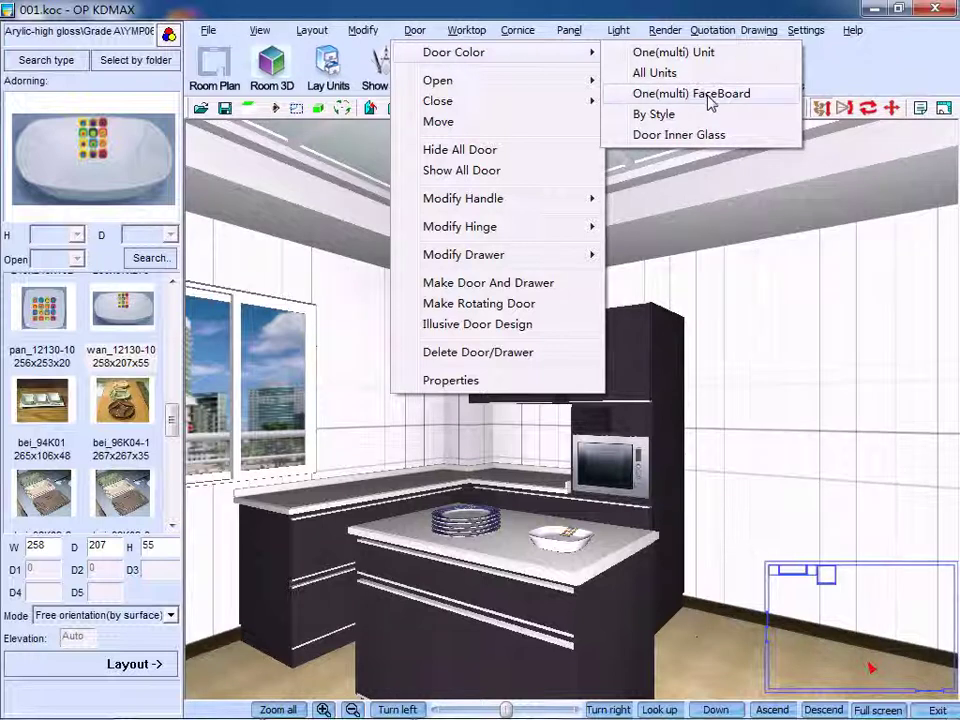
- Apply the dark red WBMP105 high-gloss finish to the tall cabinet's upper door, keeping its shape
left_click(709, 104)
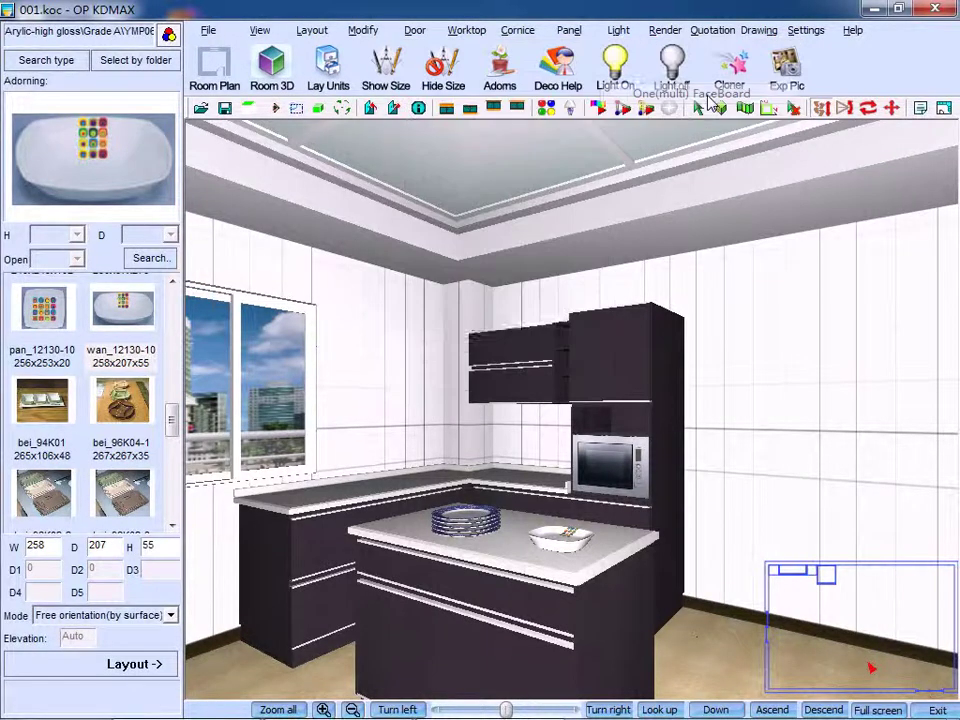
left_click(626, 342)
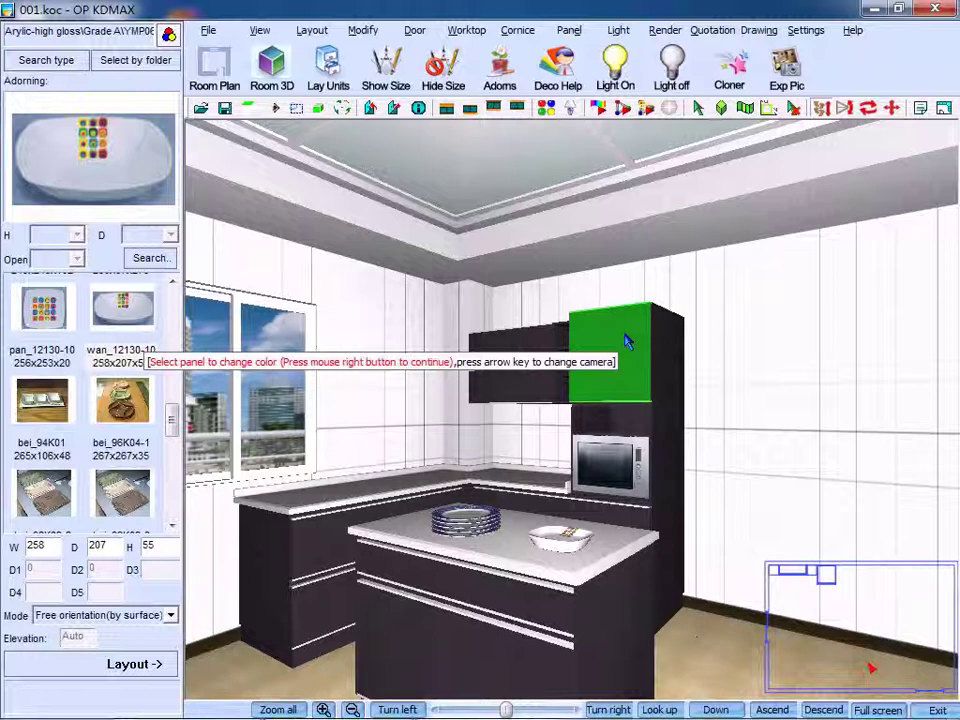
right_click(626, 342)
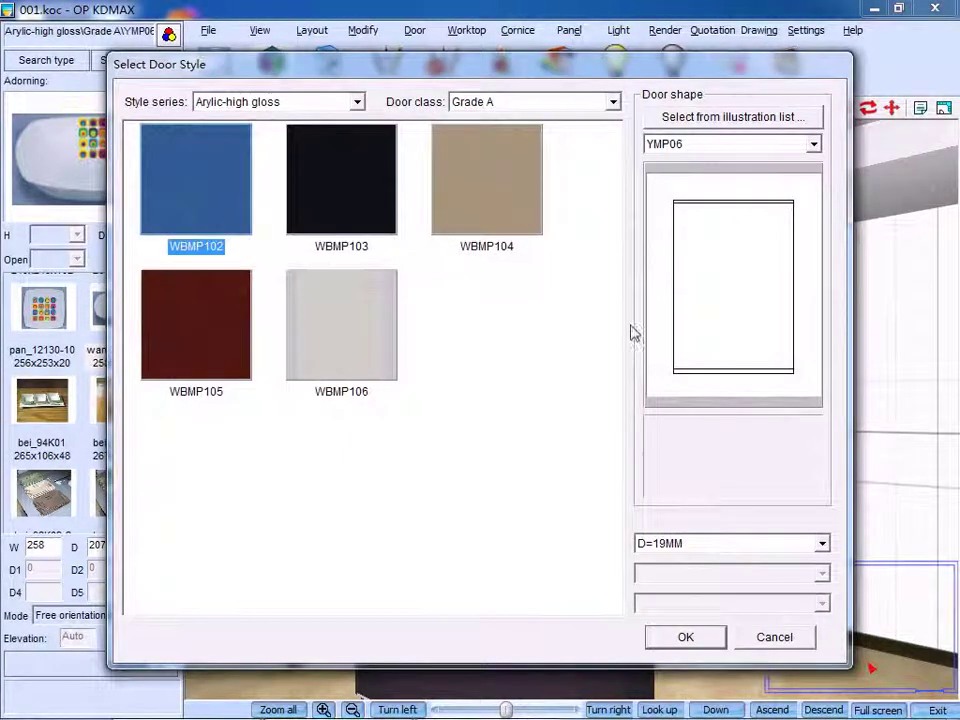
left_click(699, 117)
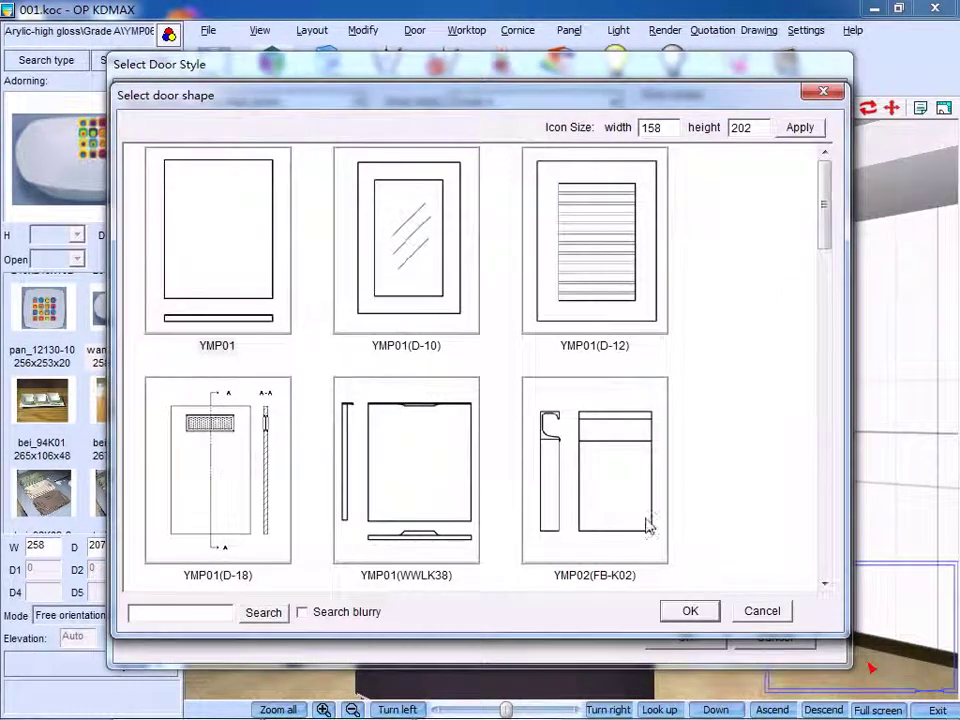
left_click(745, 612)
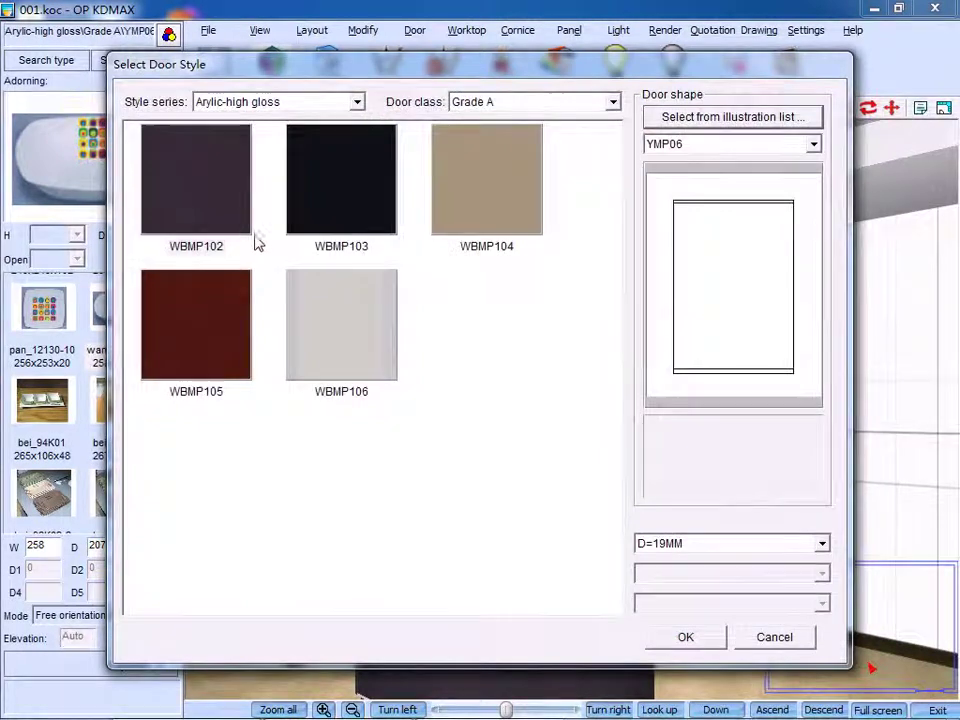
left_click(210, 324)
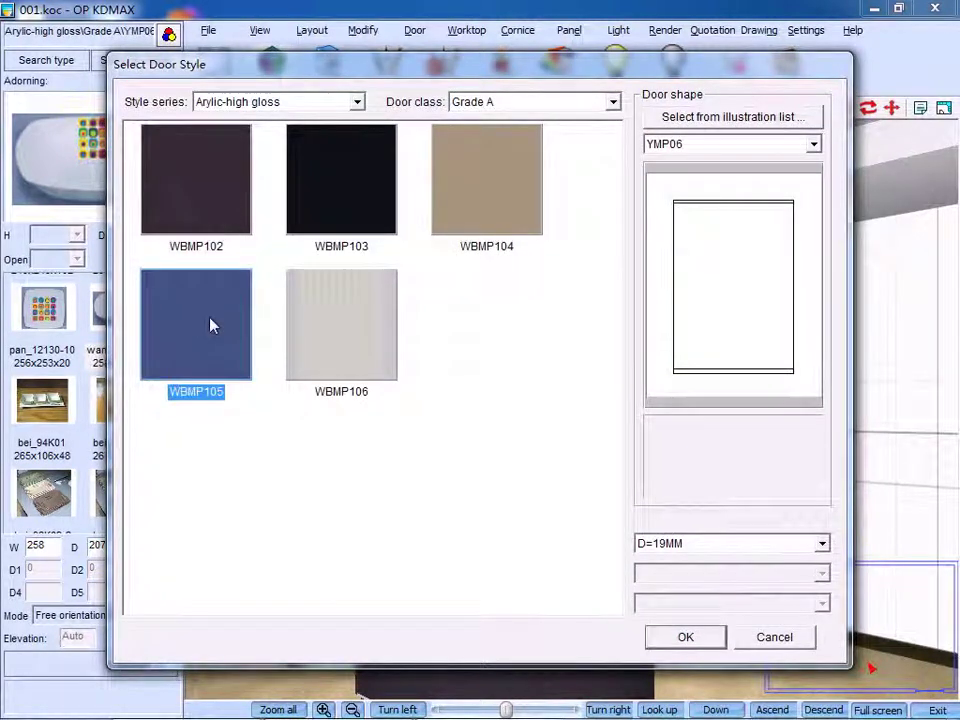
left_click(686, 638)
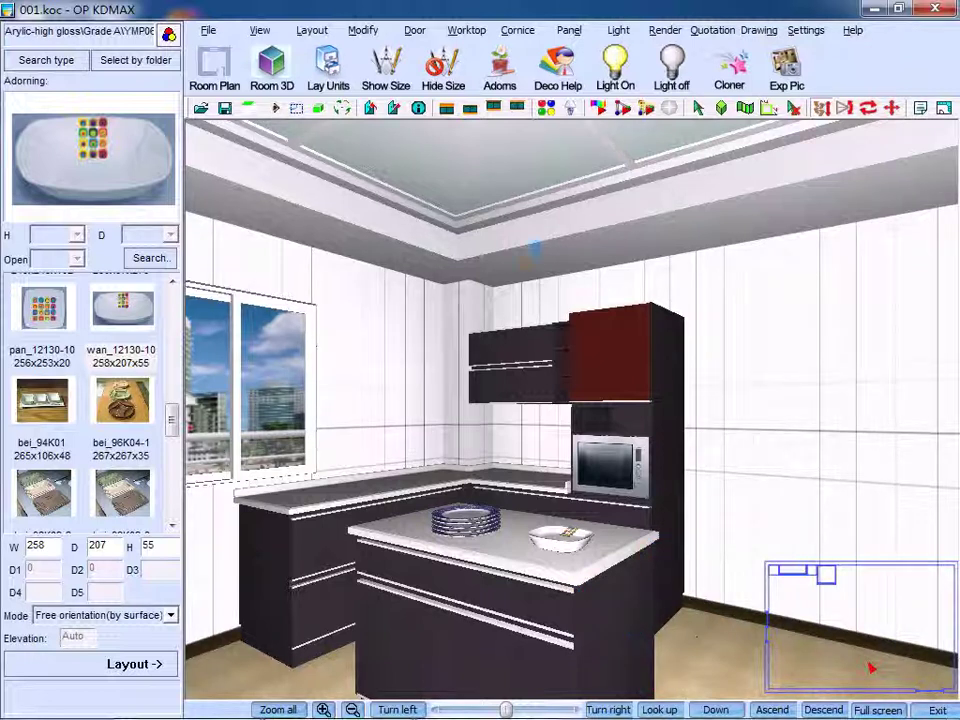
- Install a horizontally placed LJ246A handle, 172 long, on the island's end door
left_click(415, 30)
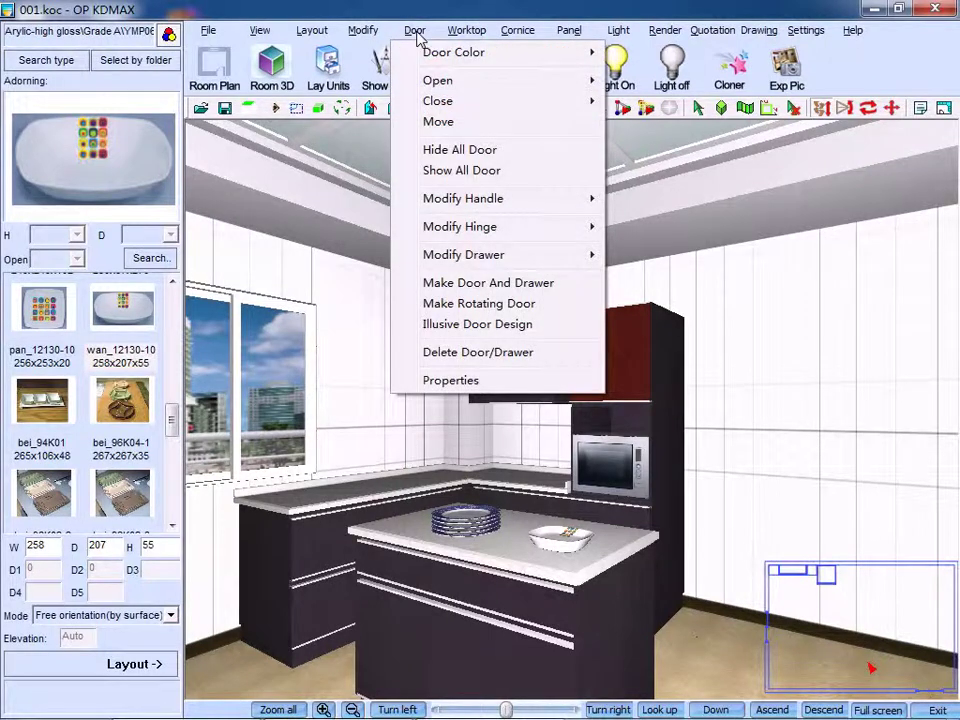
mouse_move(537, 200)
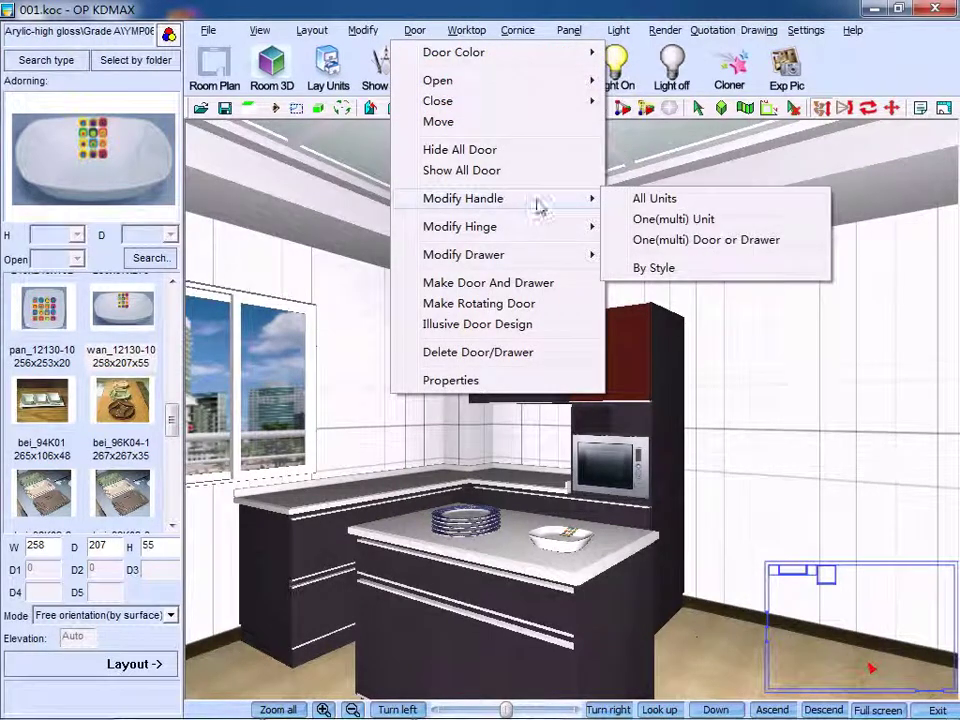
left_click(679, 240)
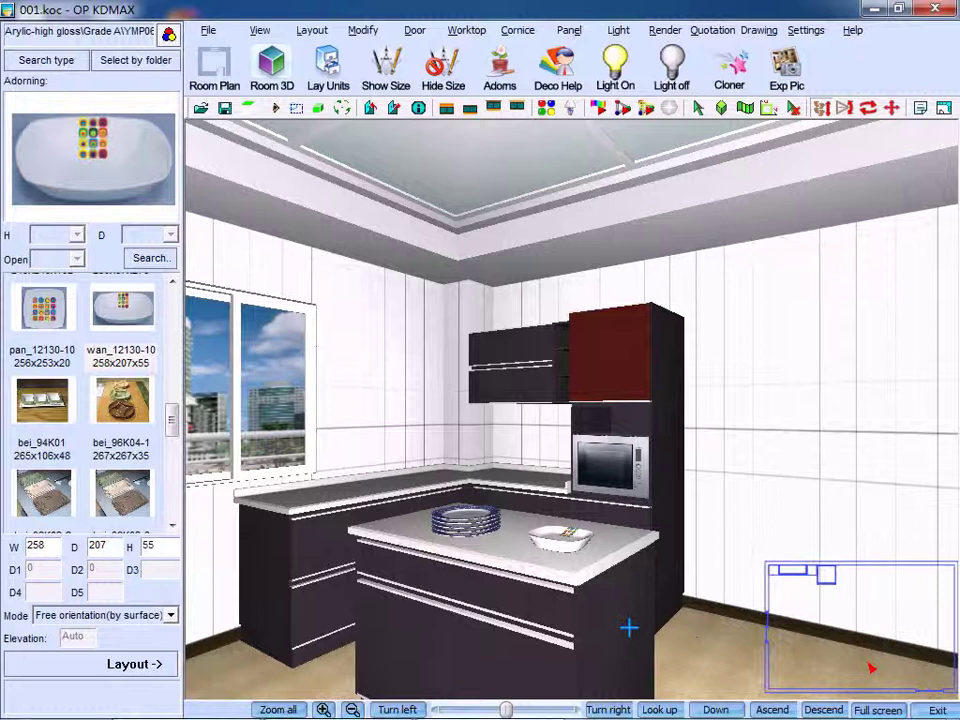
right_click(637, 624)
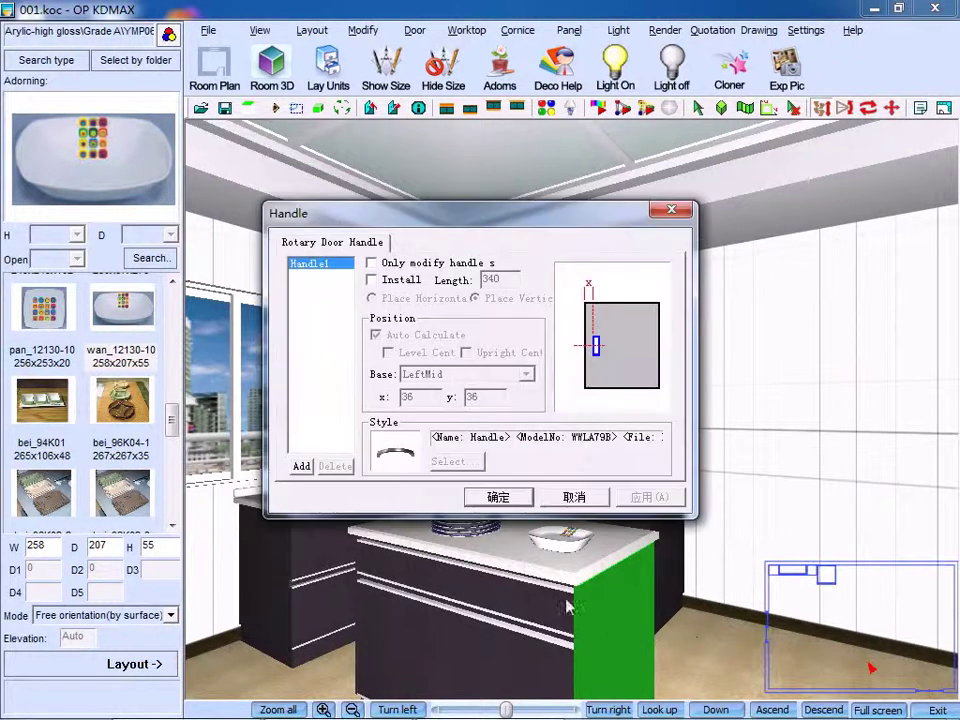
left_click(373, 281)
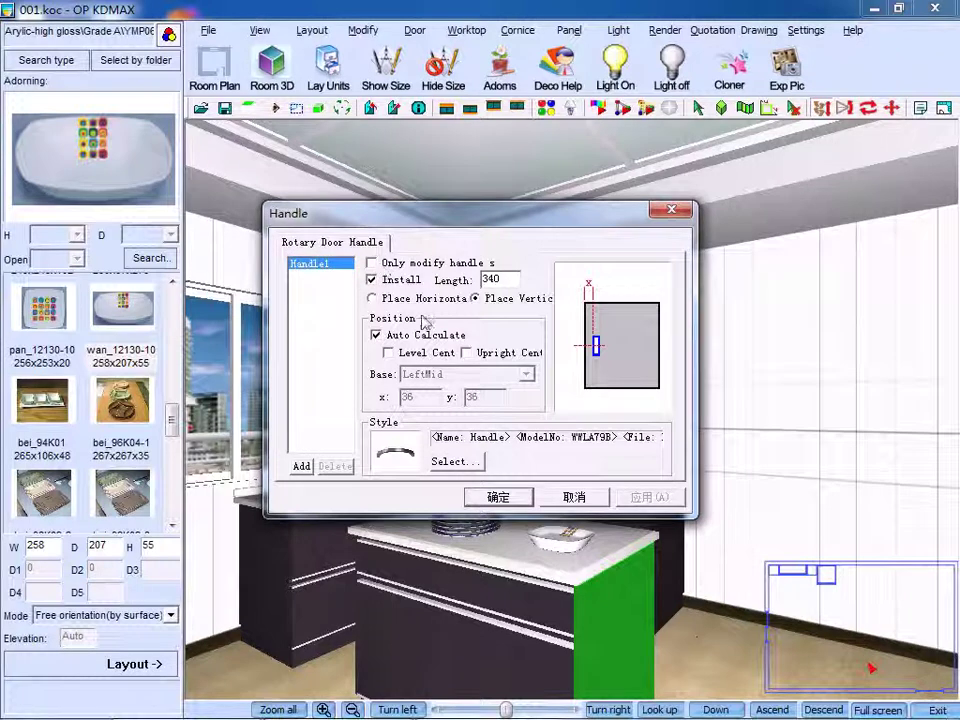
left_click(466, 463)
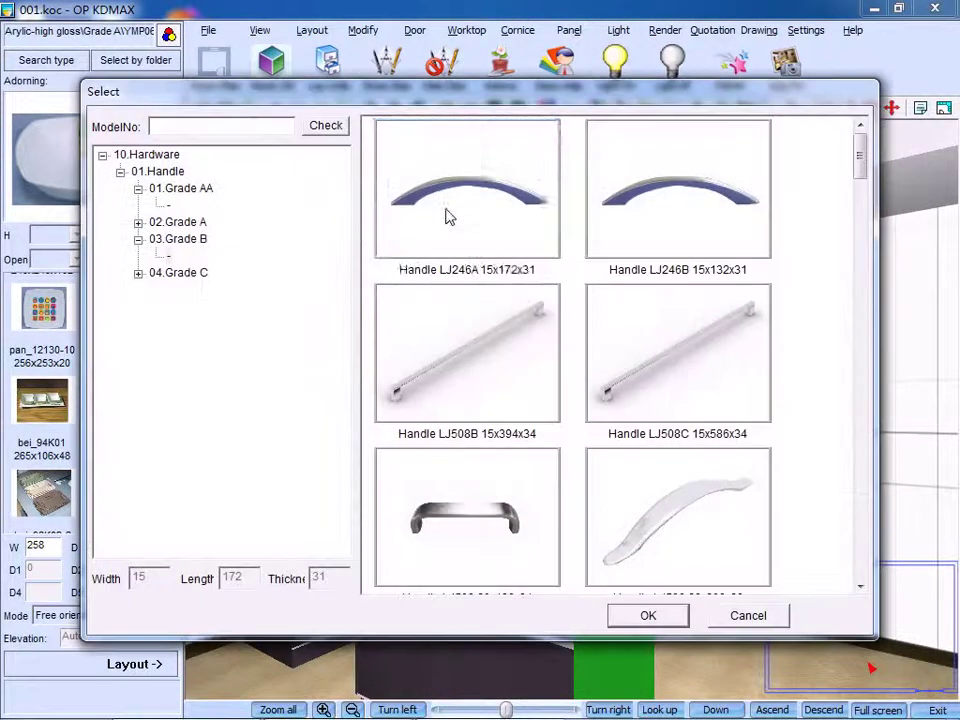
left_click(449, 218)
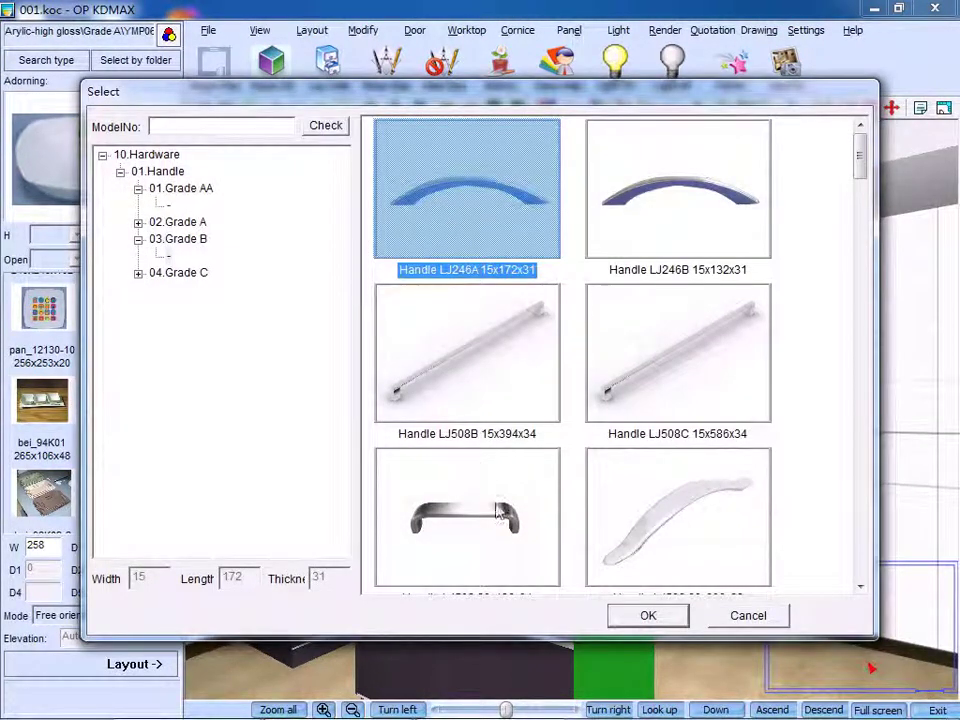
left_click(647, 616)
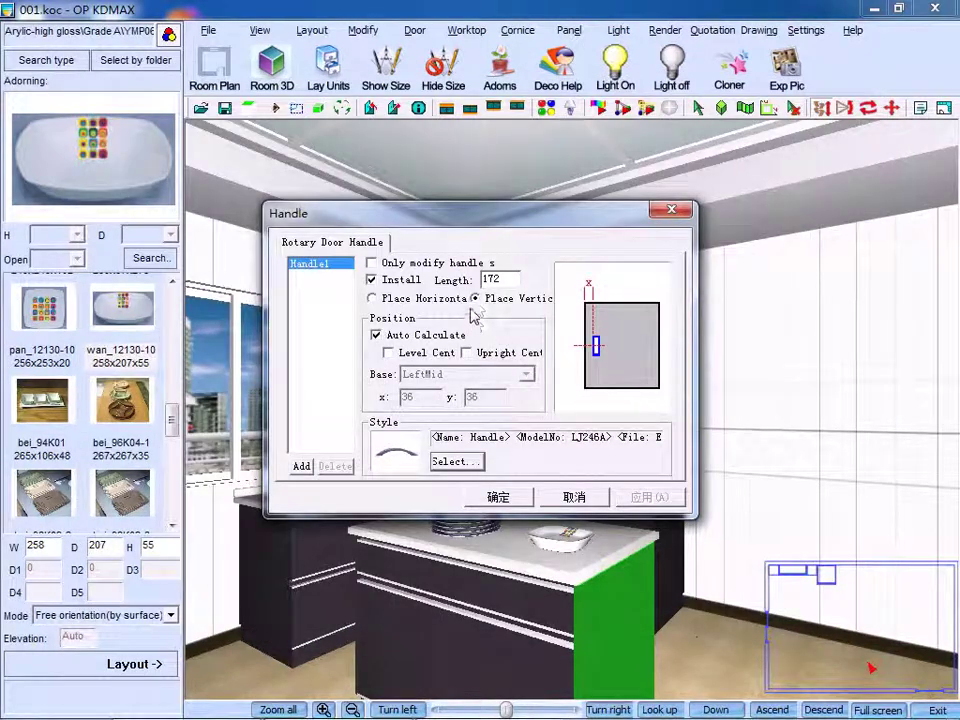
left_click(372, 299)
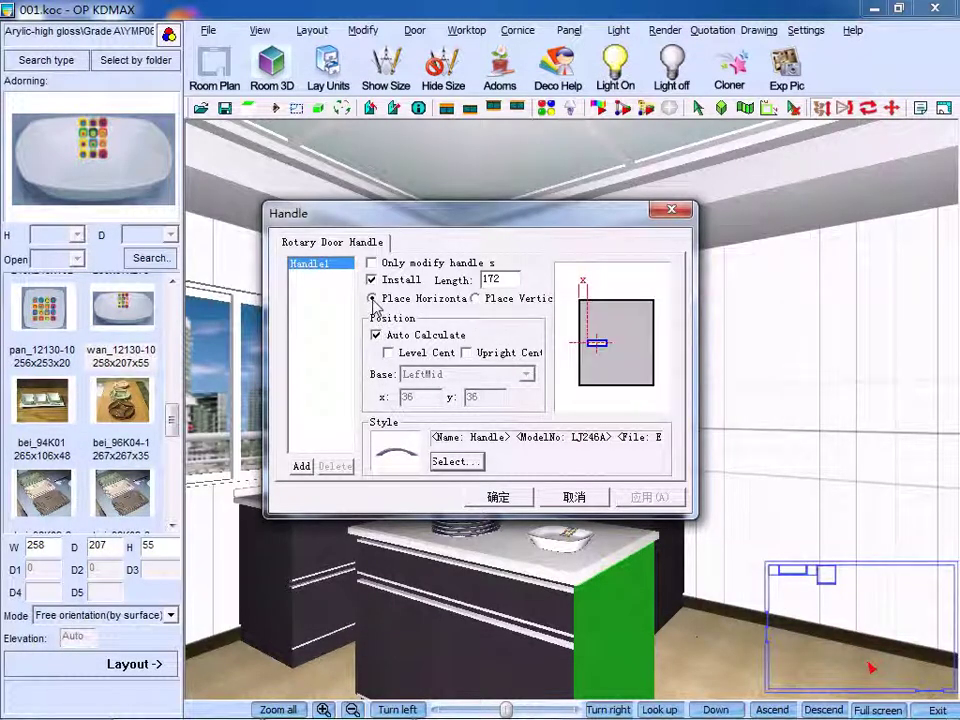
double_click(489, 280)
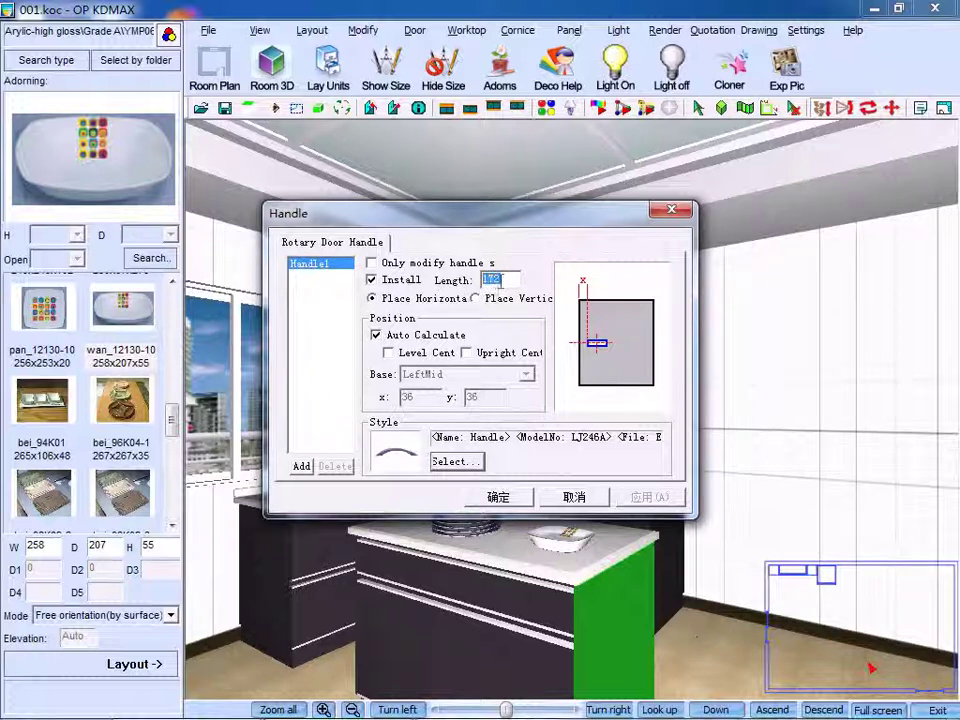
left_click(504, 495)
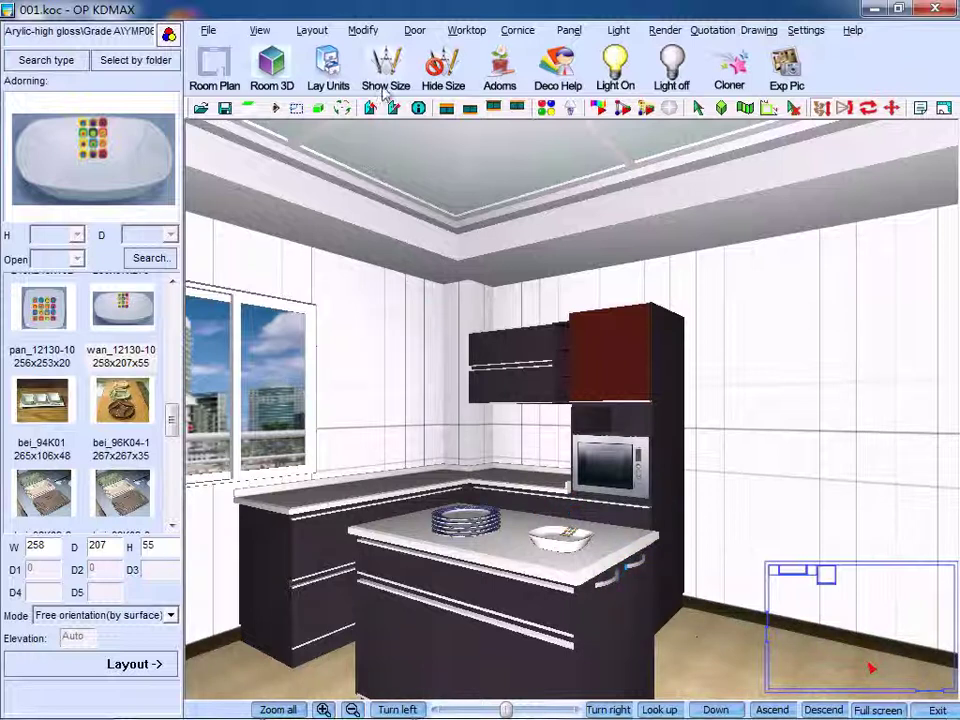
- Remove the handle from the island's end door by turning off handle installation
left_click(414, 32)
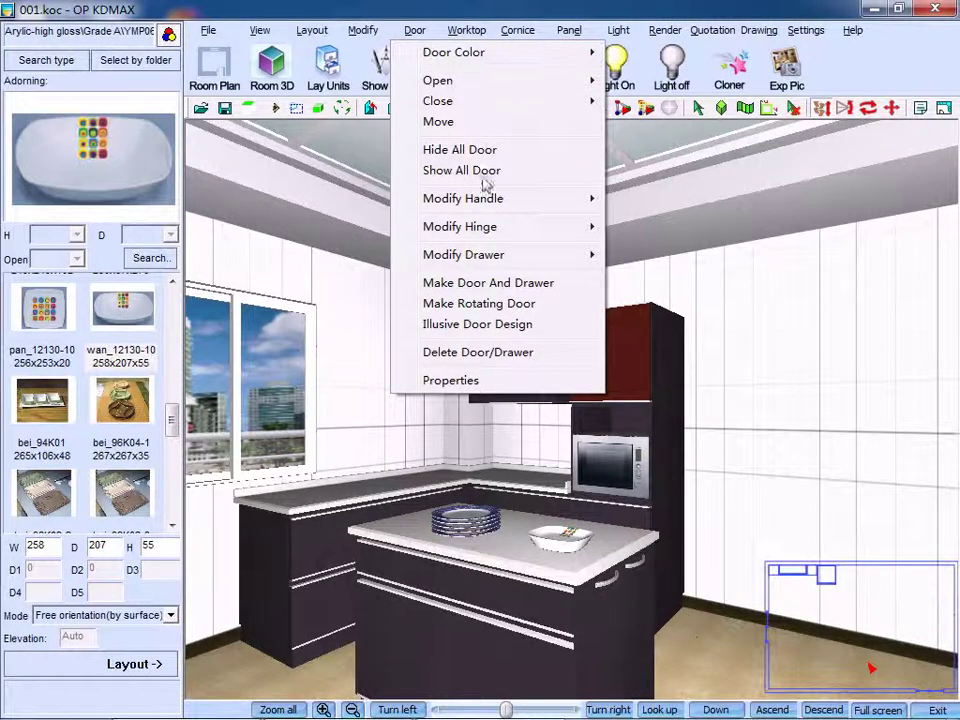
mouse_move(504, 206)
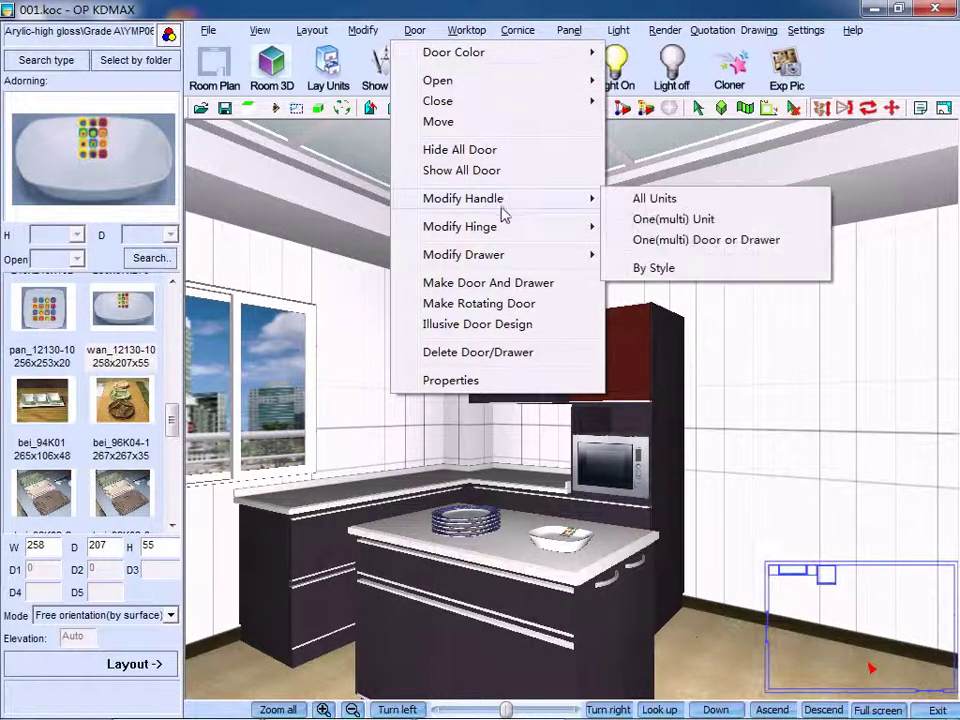
left_click(678, 242)
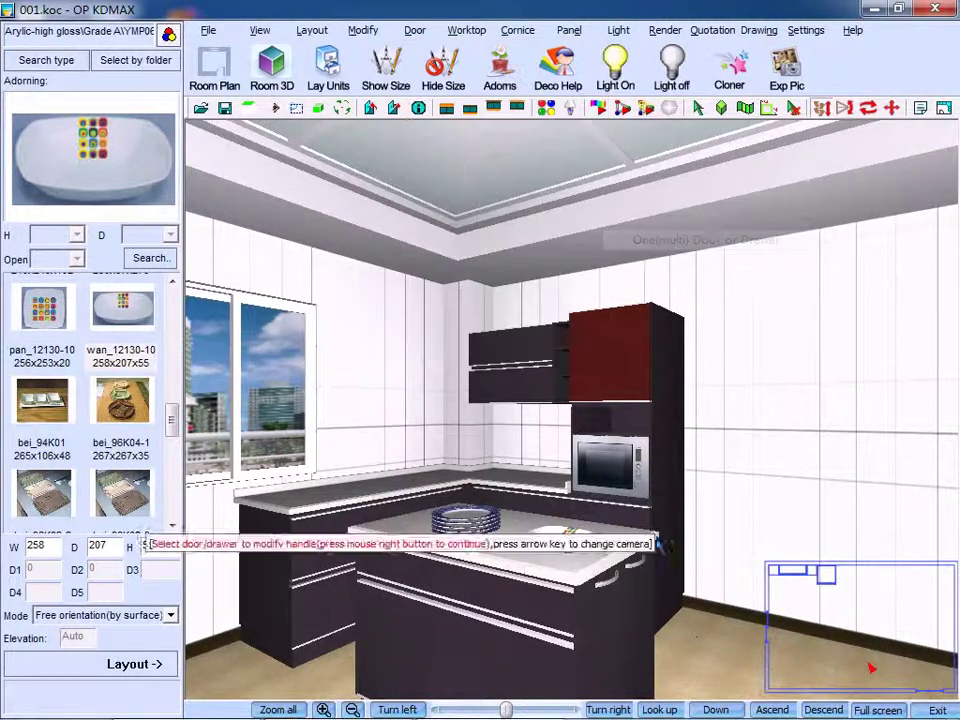
left_click(612, 606)
right_click(478, 450)
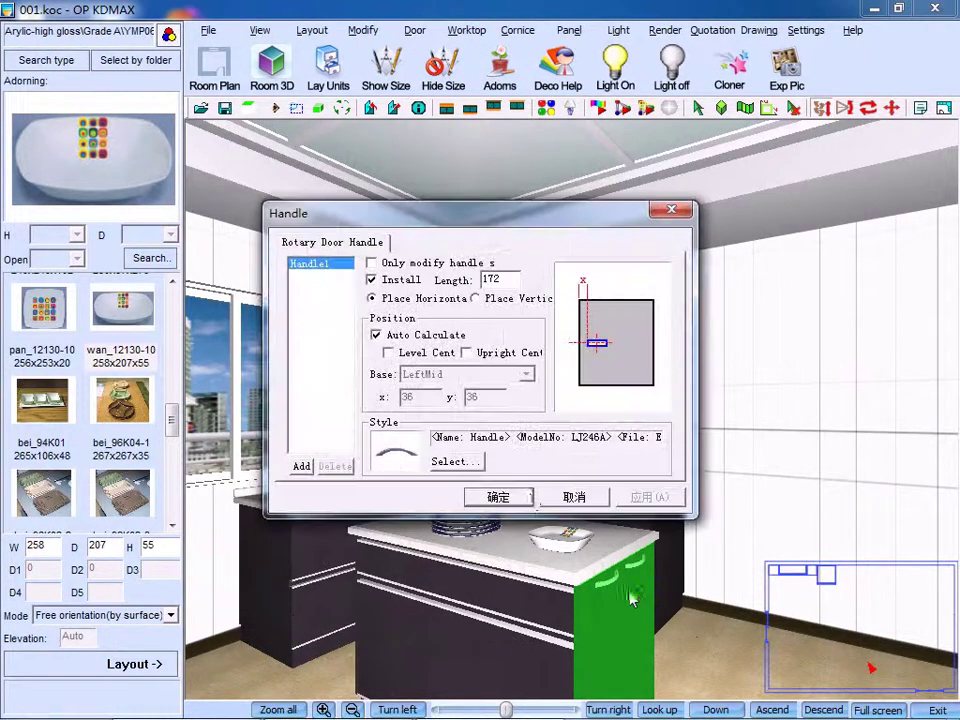
left_click(373, 280)
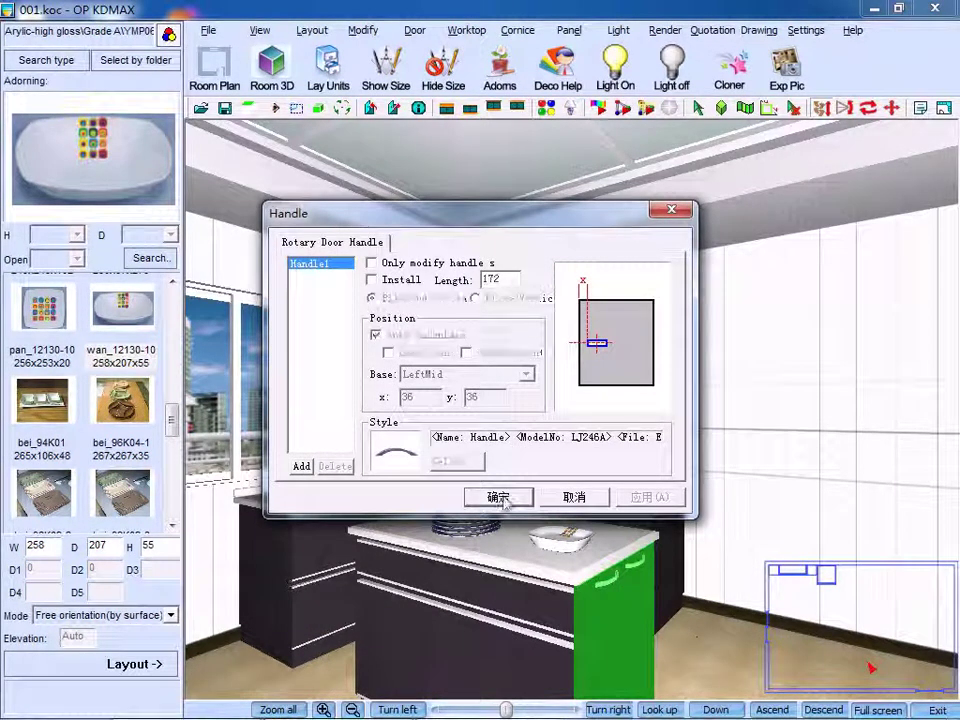
left_click(499, 497)
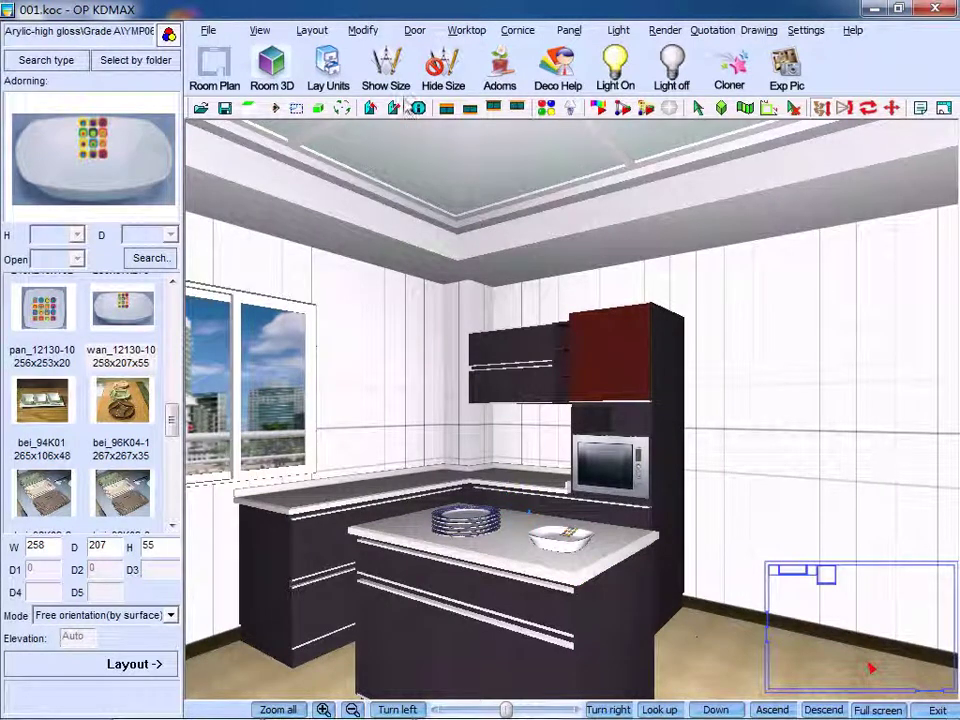
- Set the island end door's hinges to the WWMB25/WWMB26/WWMB29 grade
left_click(415, 30)
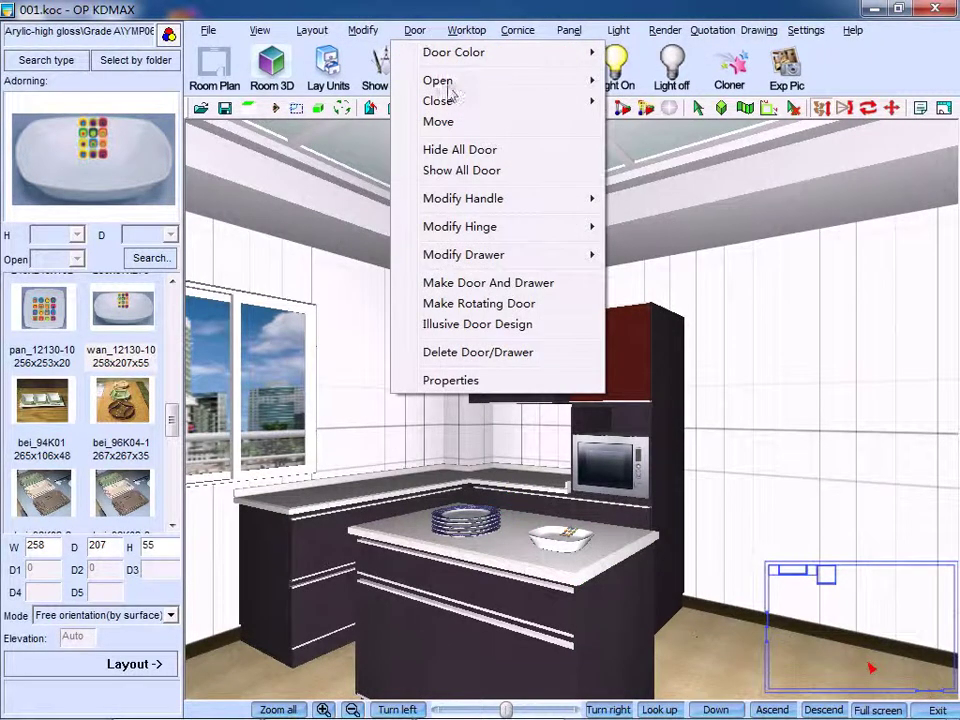
mouse_move(516, 233)
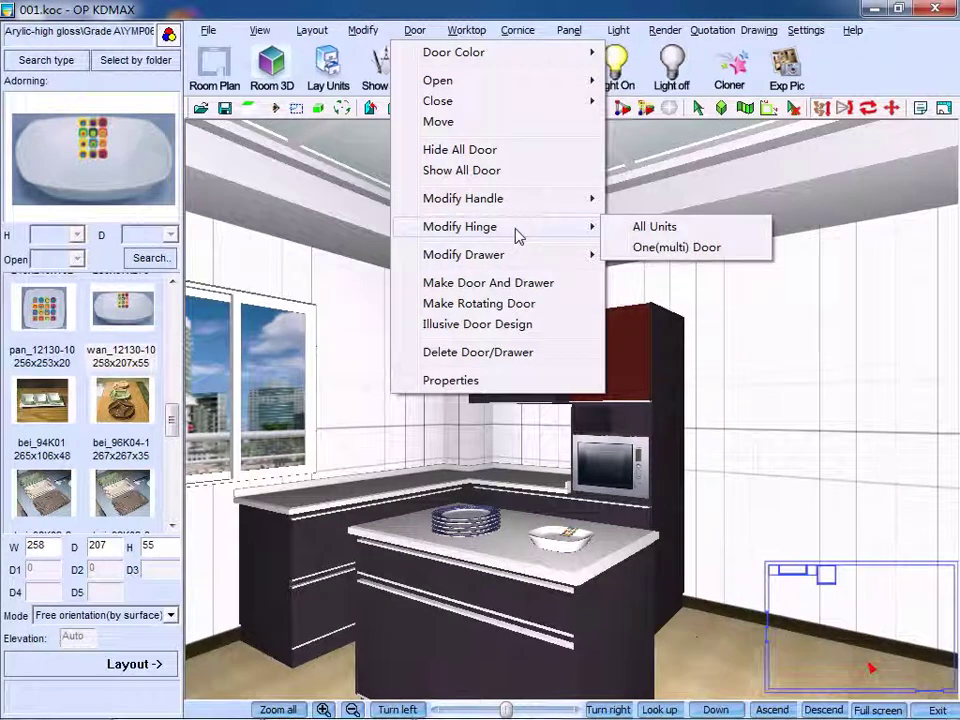
left_click(670, 248)
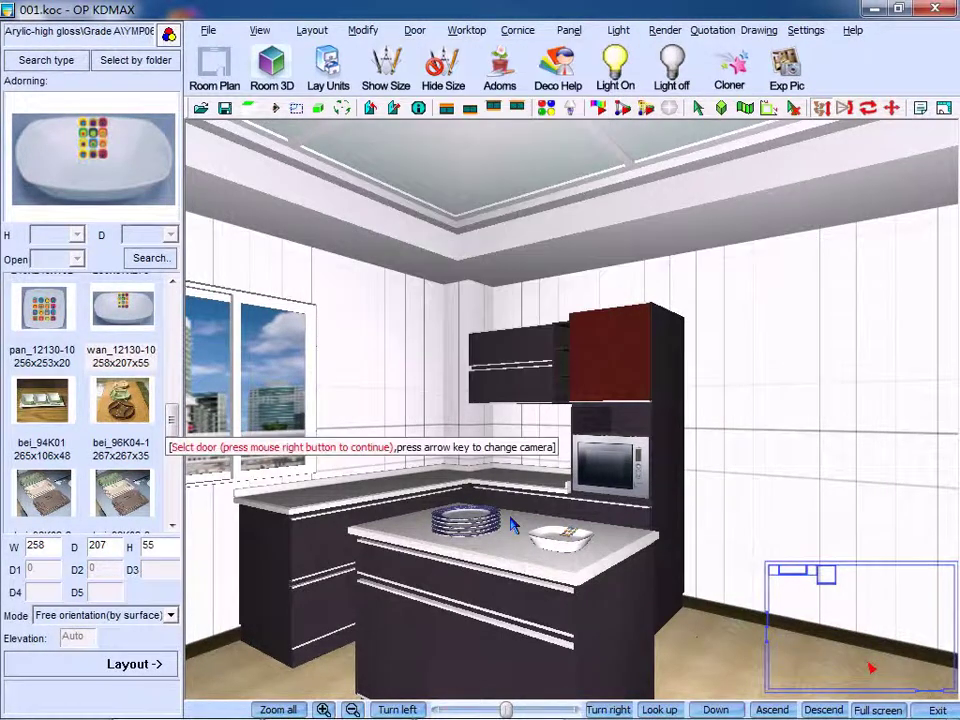
left_click(374, 624)
right_click(399, 622)
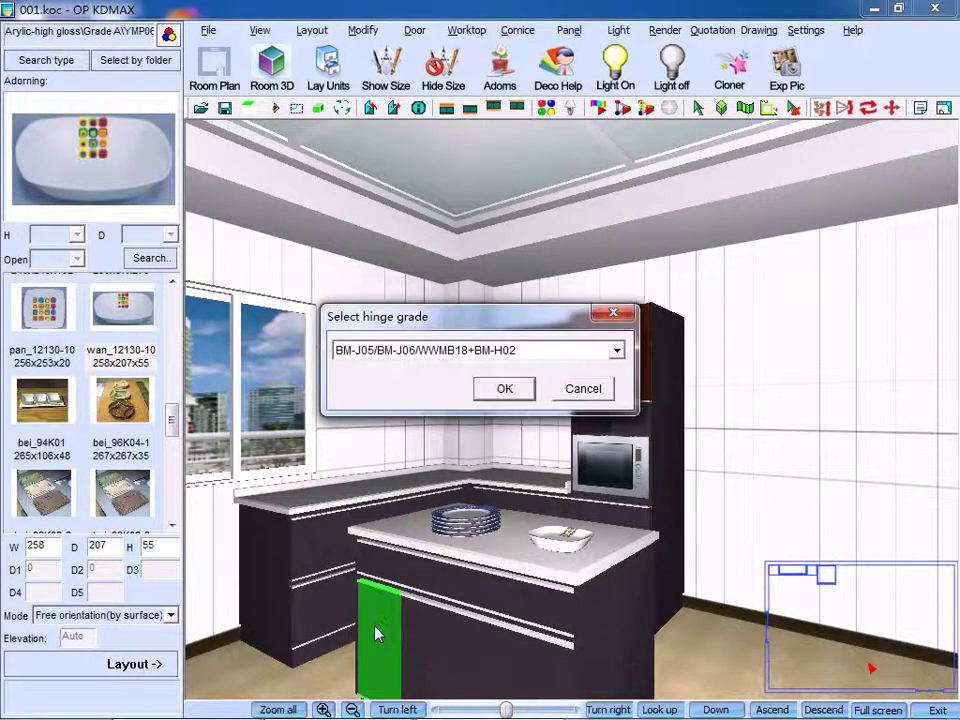
left_click(510, 351)
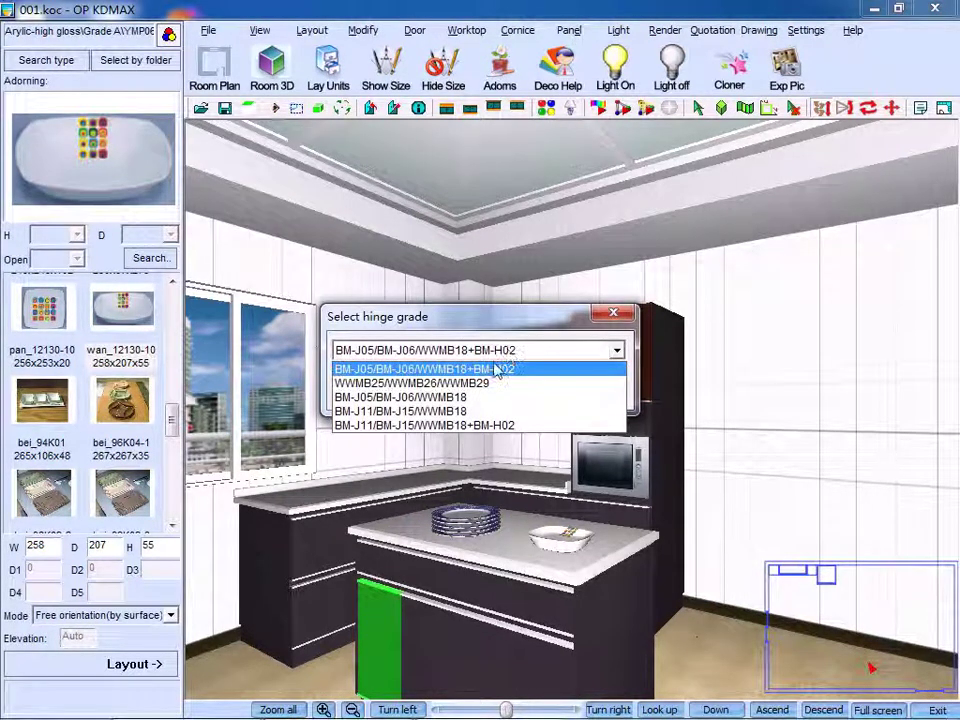
left_click(477, 386)
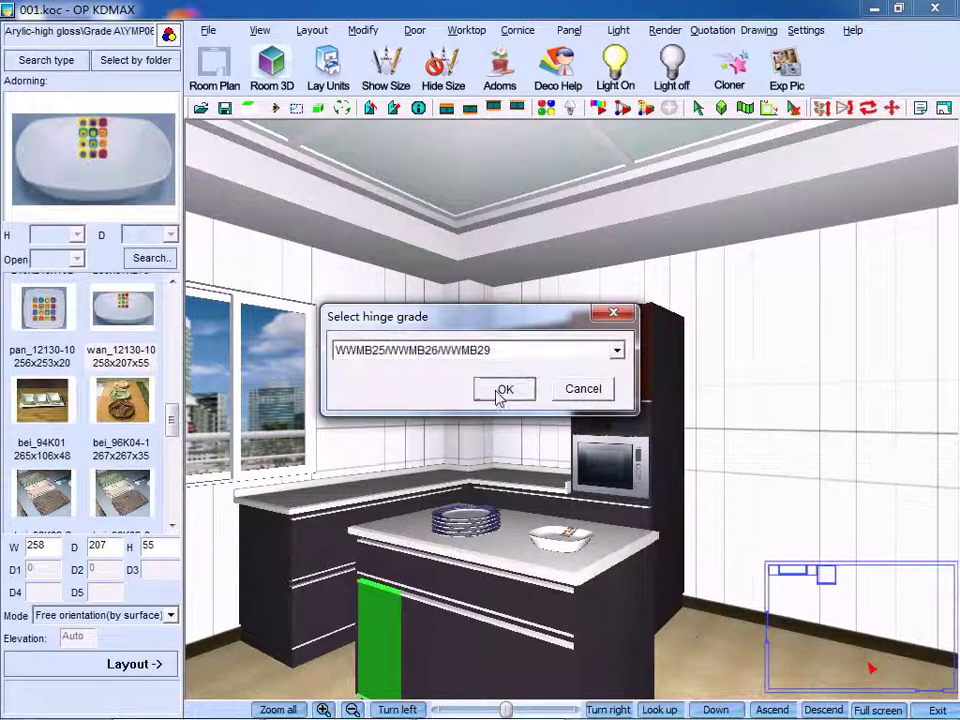
left_click(504, 388)
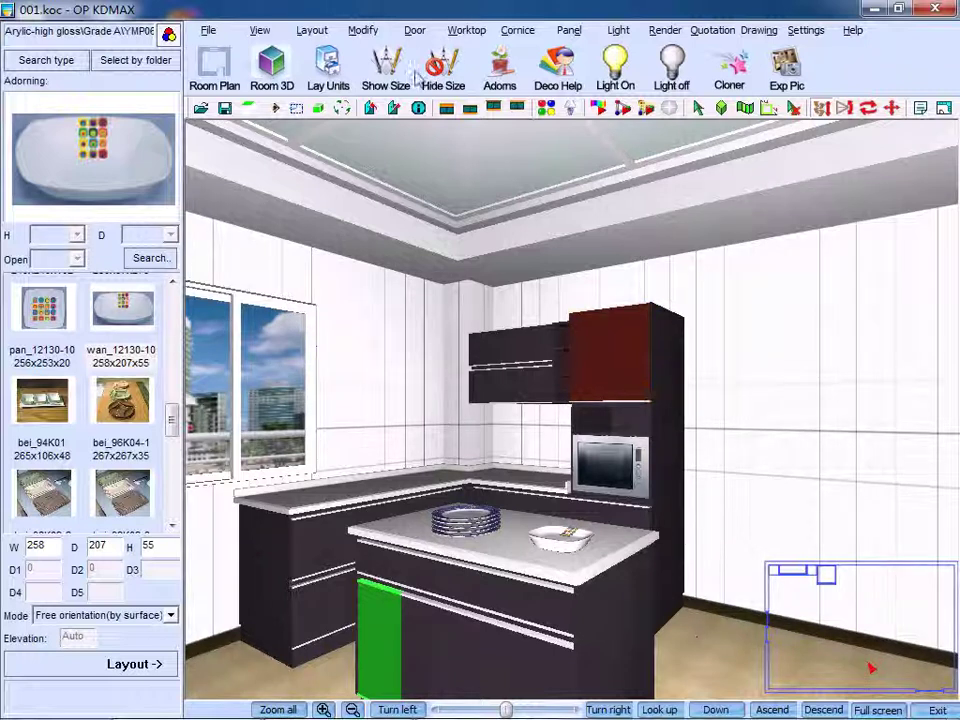
- Delete the maroon upper door of the tall wall cabinet, leaving its shelves exposed
left_click(414, 32)
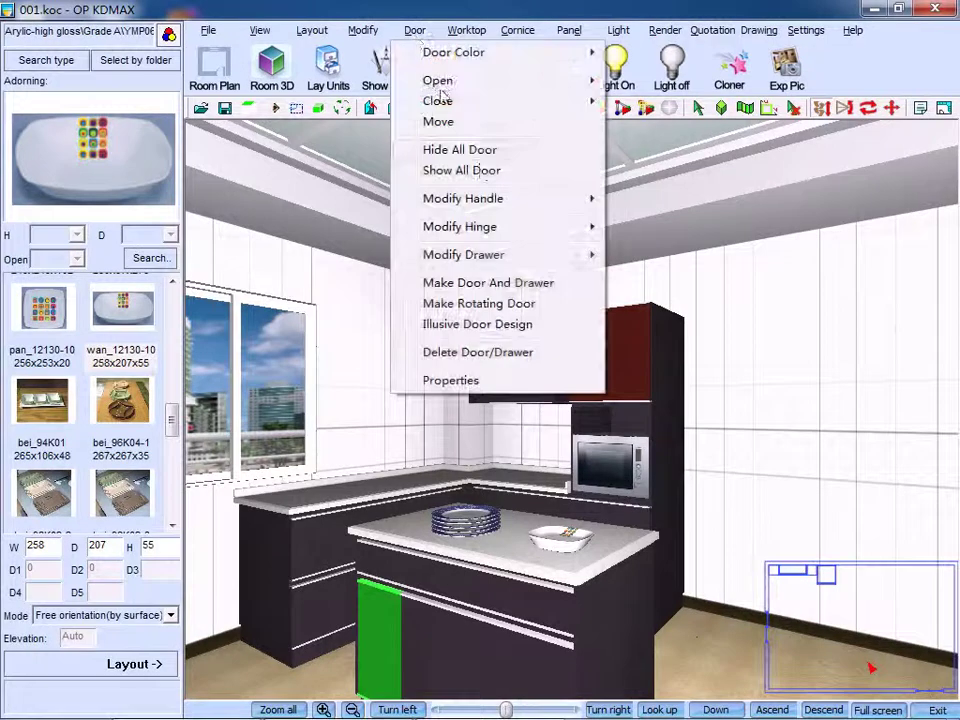
left_click(511, 357)
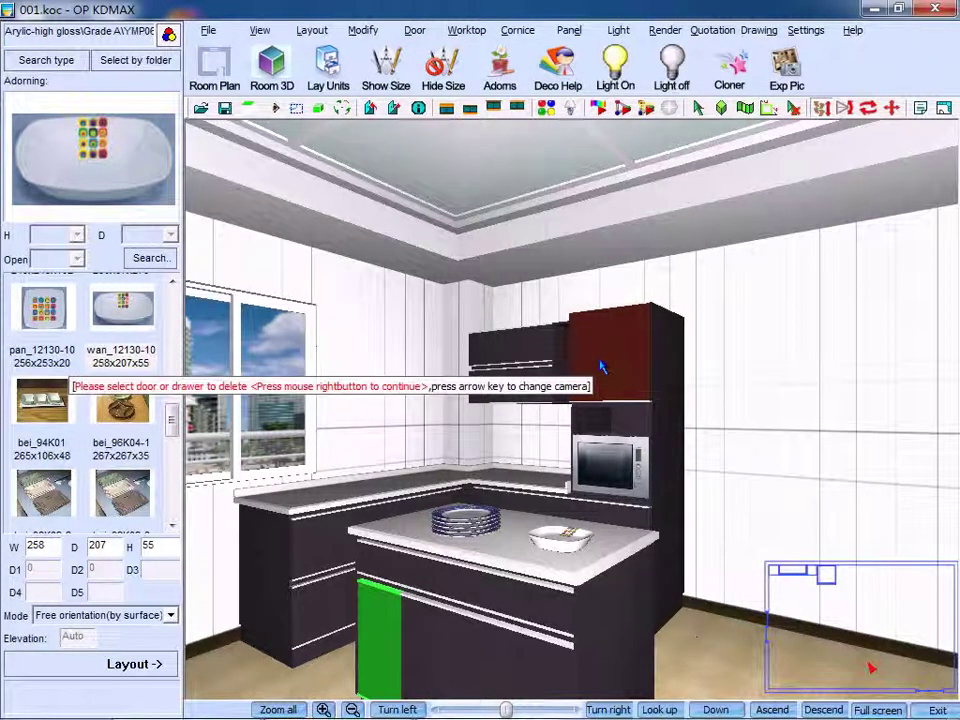
left_click(601, 368)
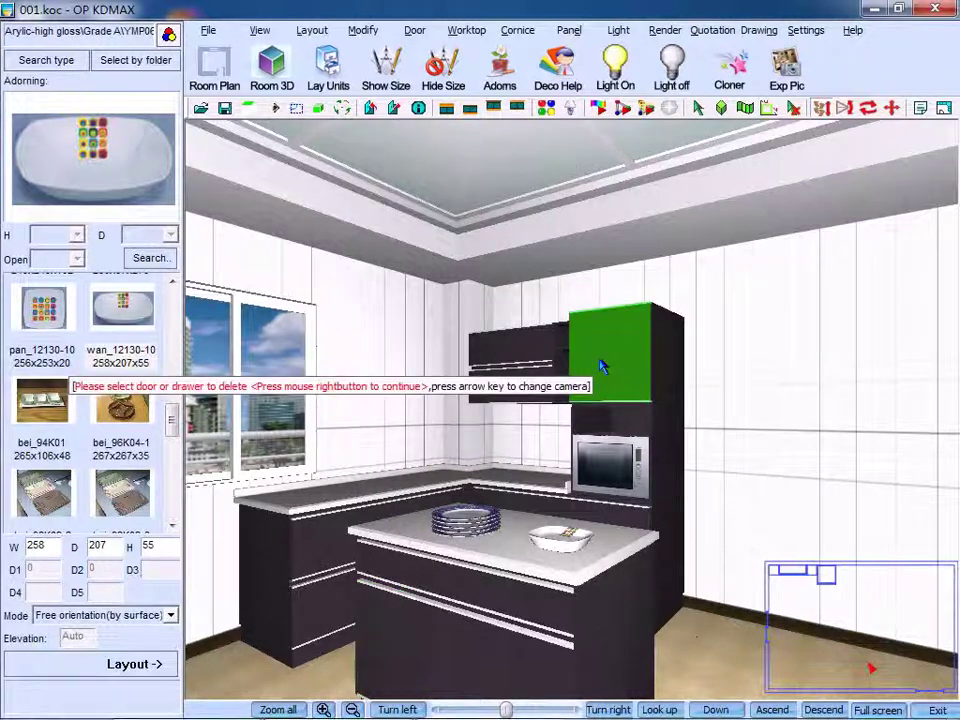
right_click(601, 368)
left_click(468, 435)
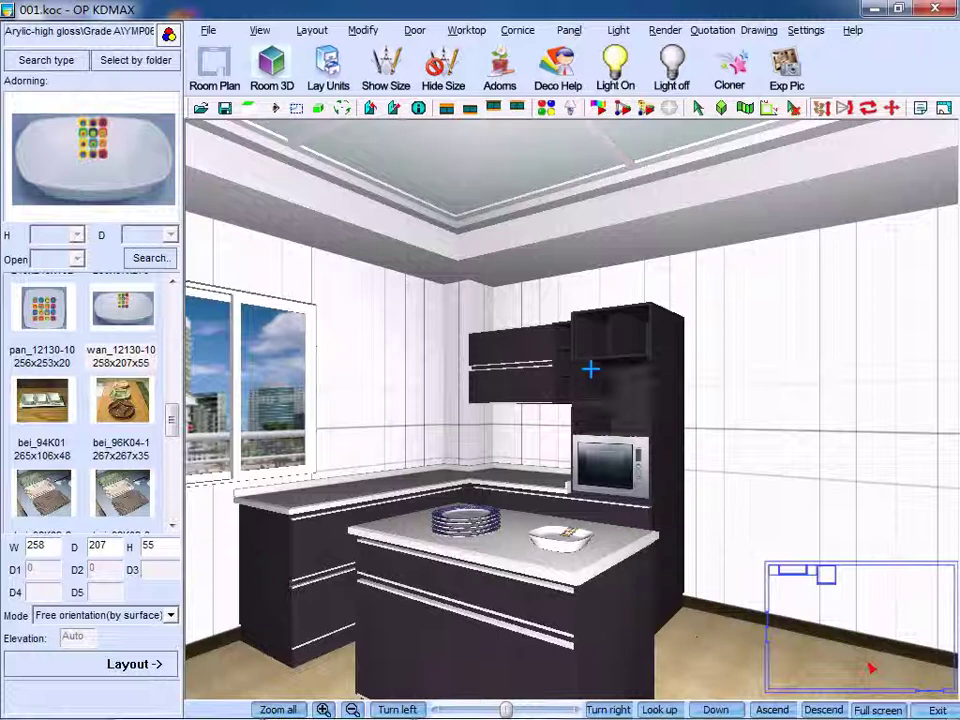
left_click_drag(591, 369, 352, 360)
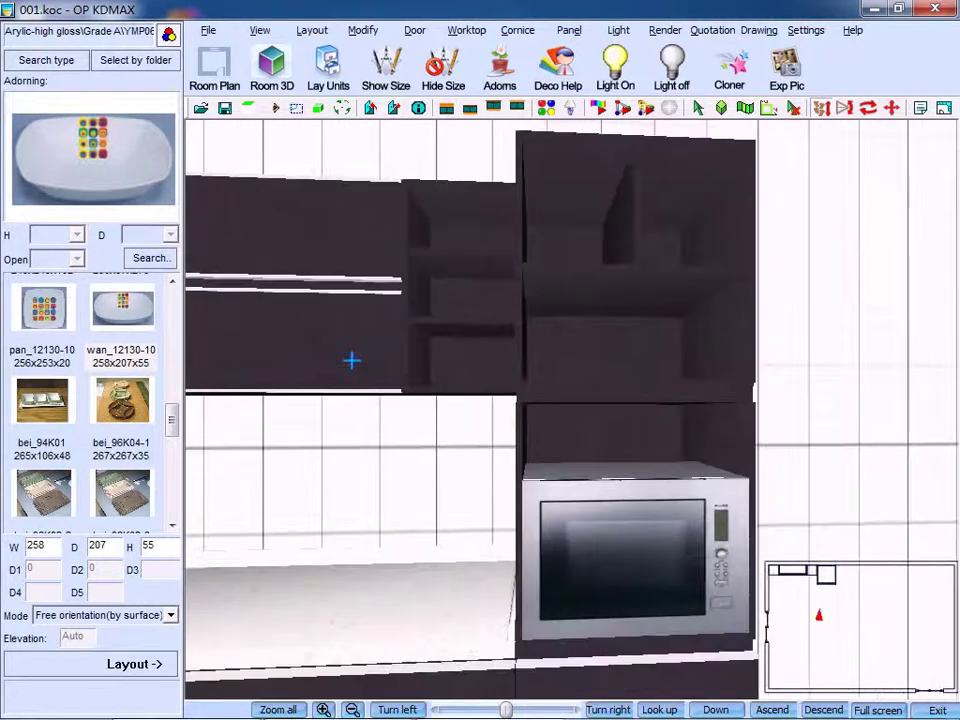
- Pan and move the 3D view to frame the open cabinet above the microwave up close
left_click(259, 30)
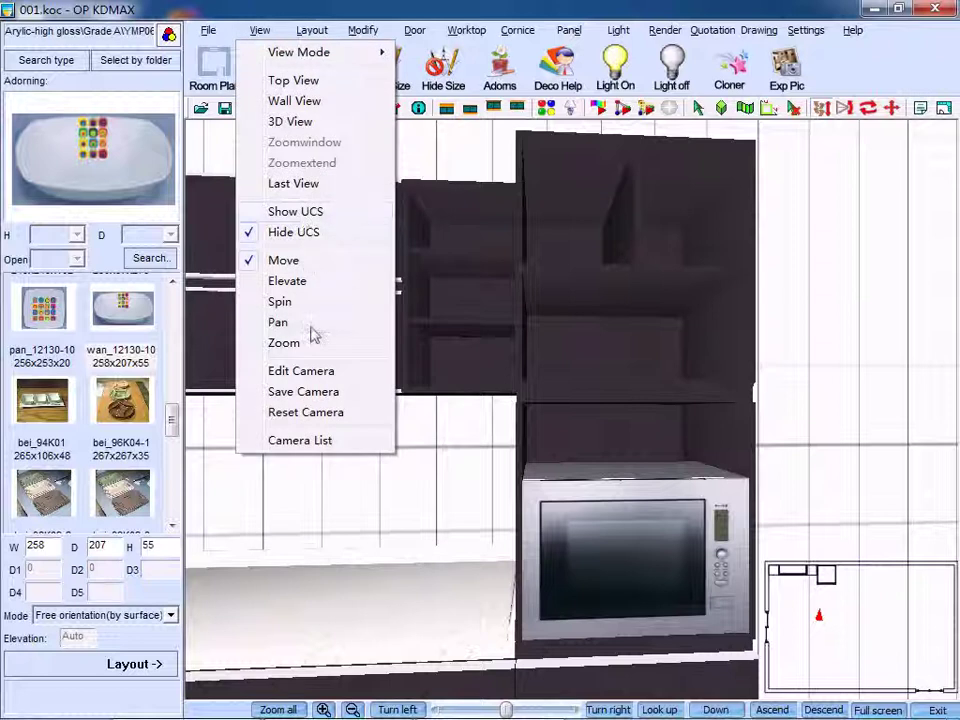
left_click(280, 322)
left_click_drag(587, 328, 578, 338)
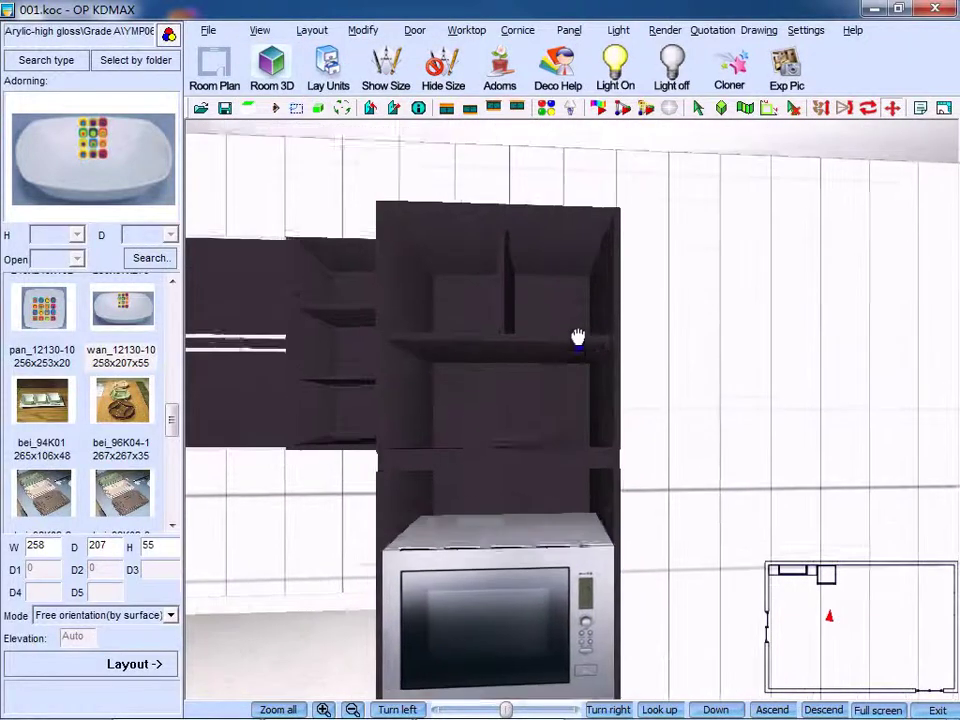
left_click(259, 30)
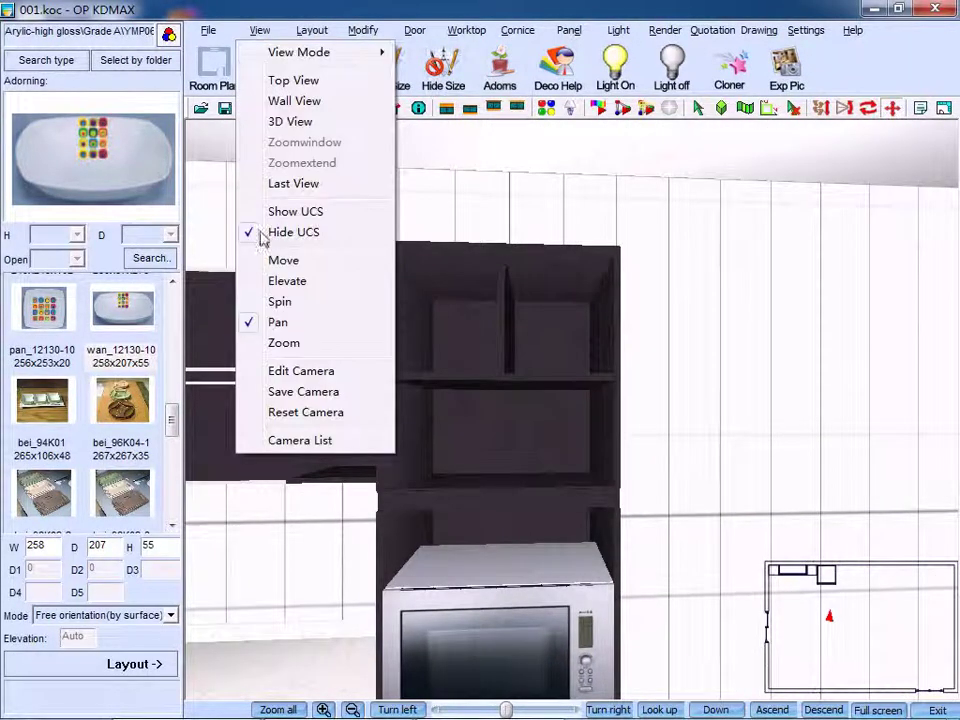
left_click(286, 261)
left_click_drag(538, 409, 541, 414)
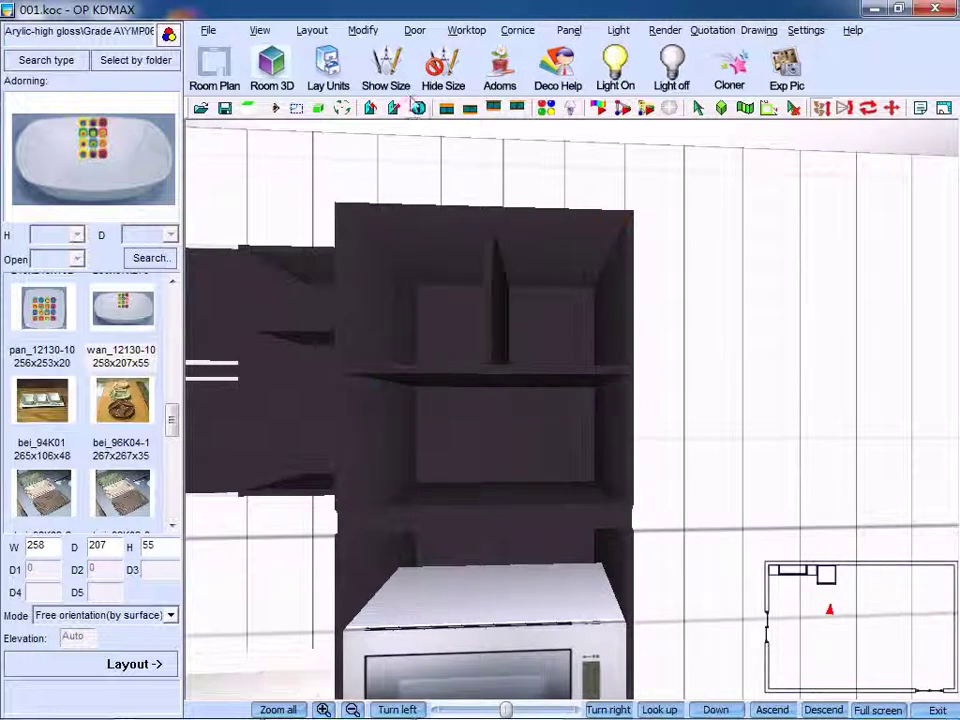
- Start Make Door And Drawer and pick the open cabinet's top, bottom, left and right panels
left_click(414, 31)
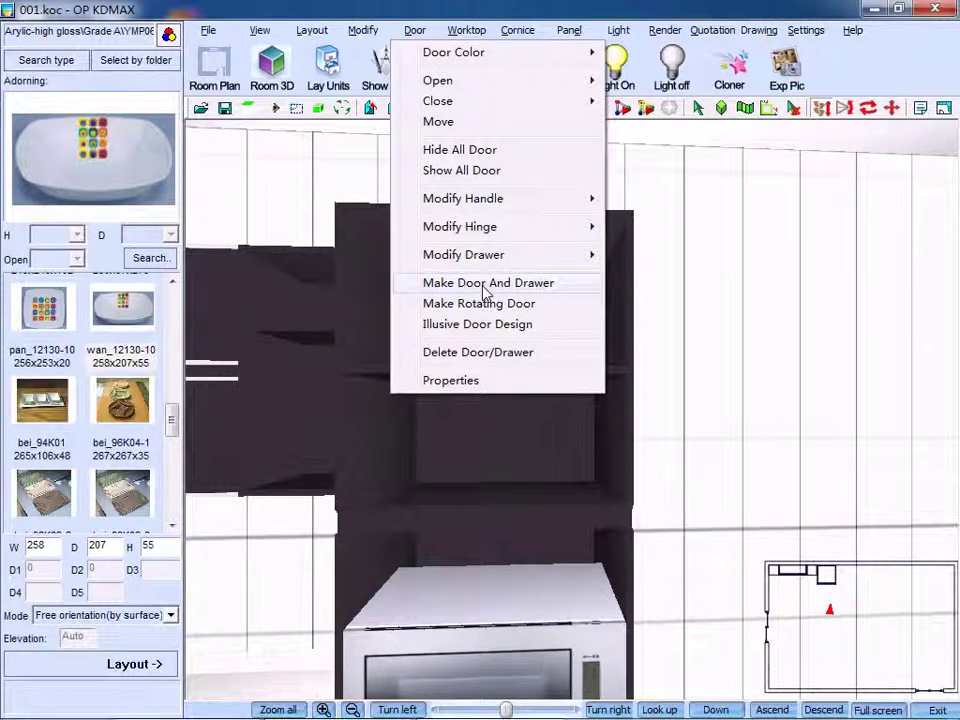
left_click(487, 286)
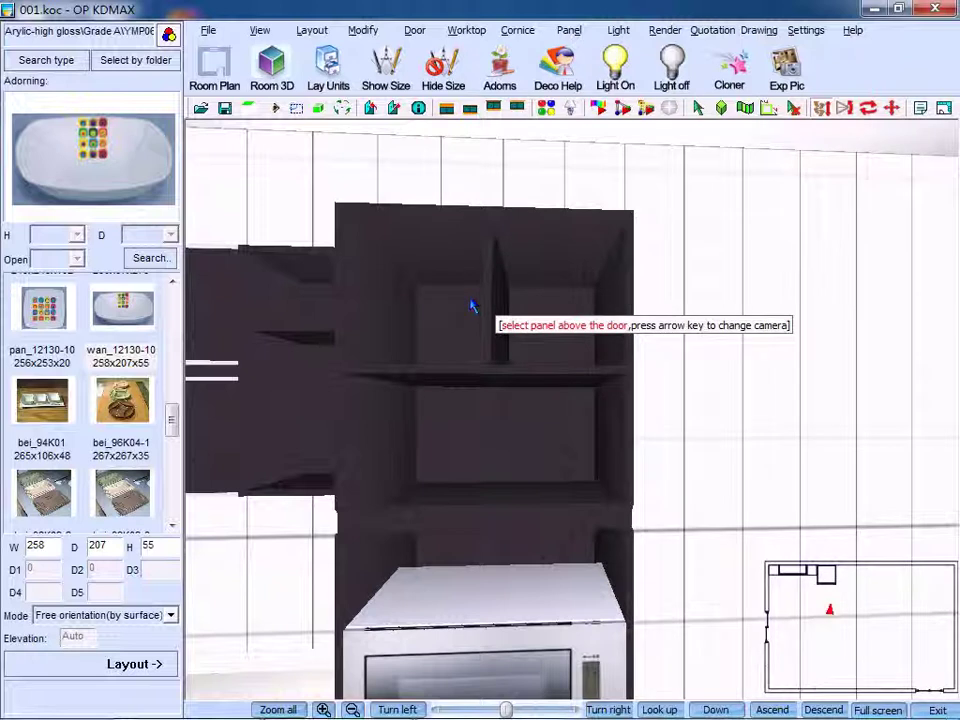
left_click(468, 262)
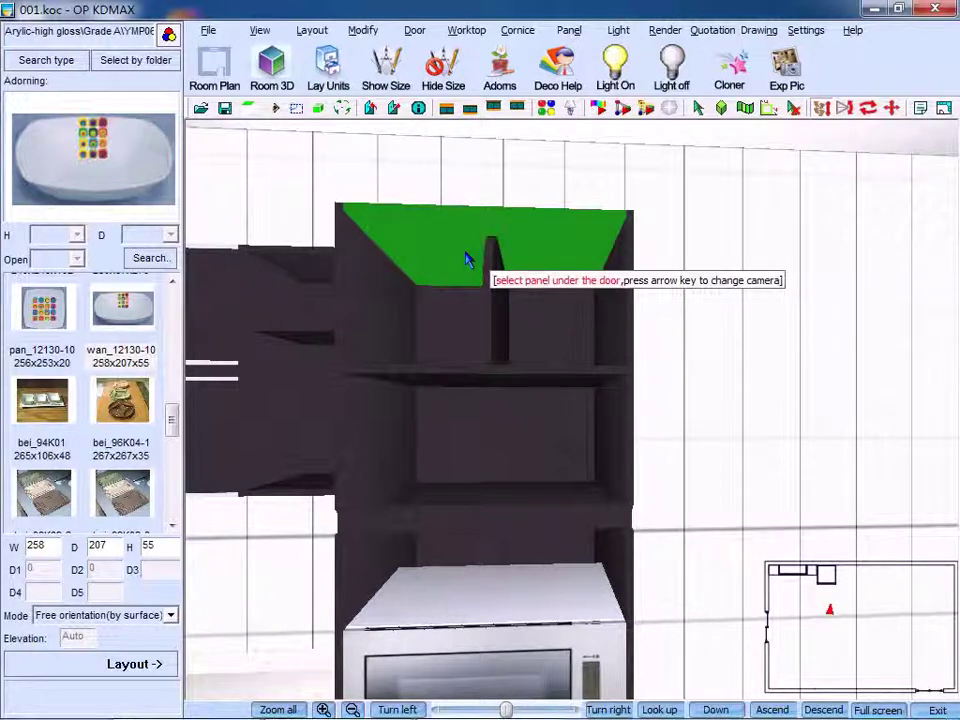
left_click(493, 502)
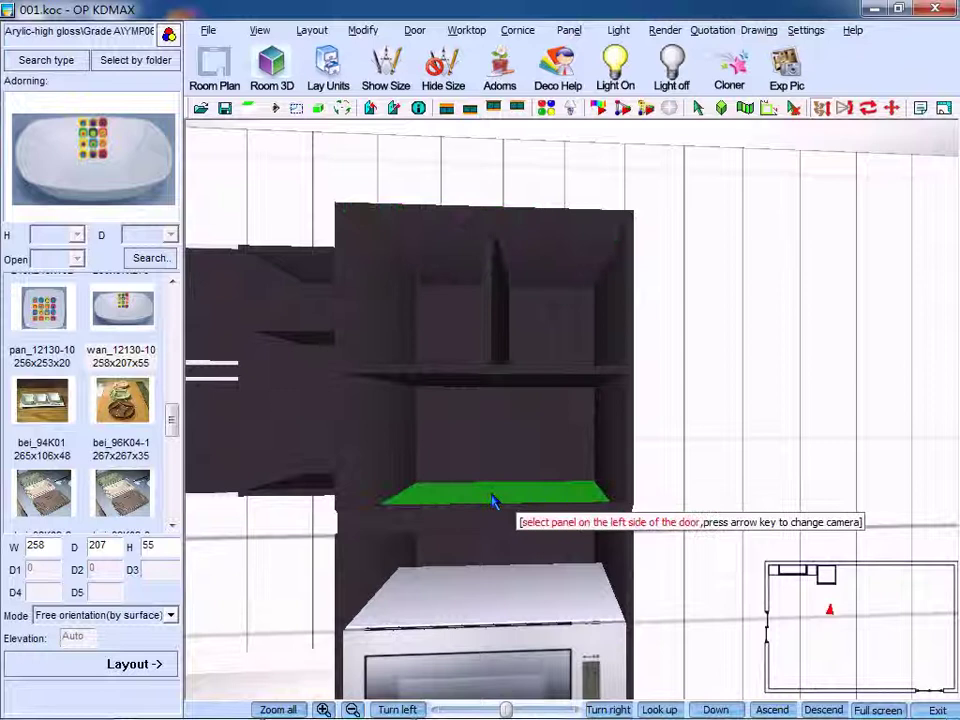
left_click(392, 407)
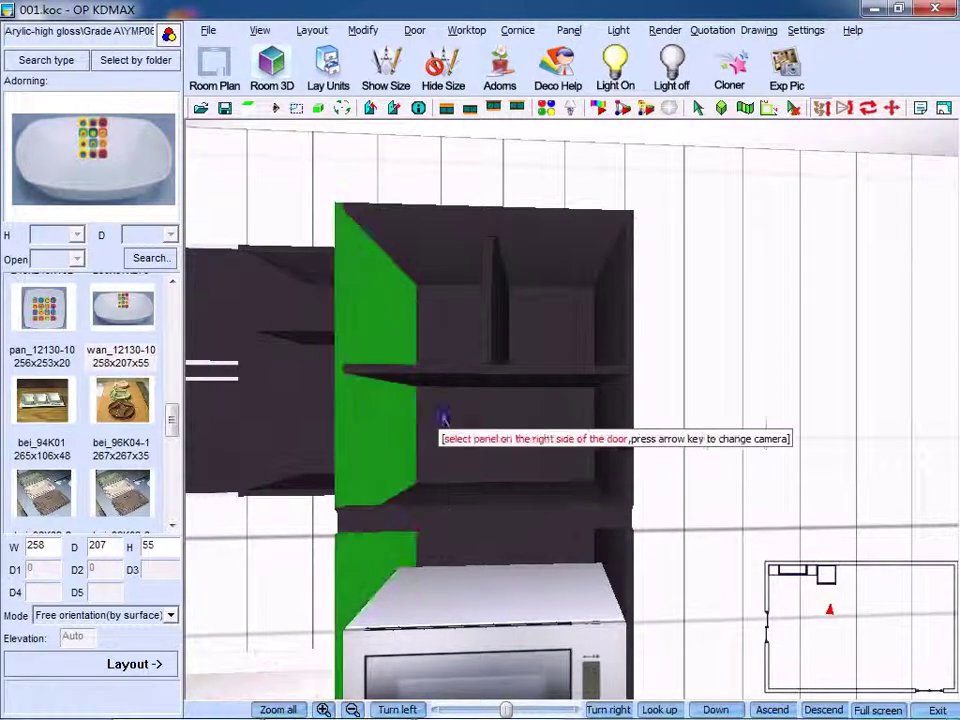
left_click(607, 410)
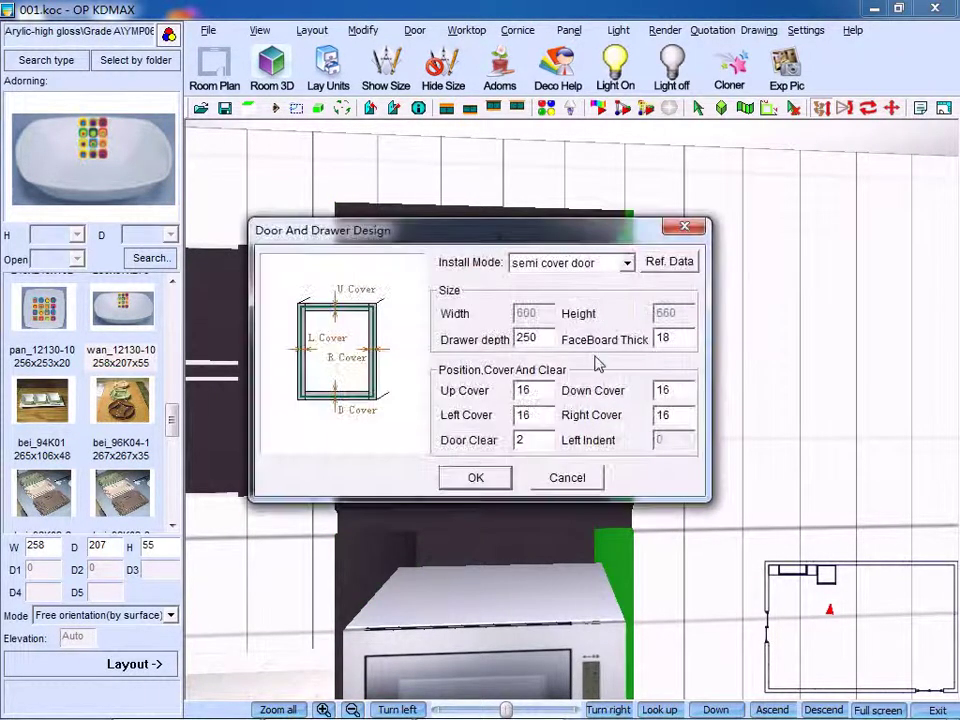
- Switch the new front's install mode to full cover door and enter 4 for drawer depth
left_click(595, 263)
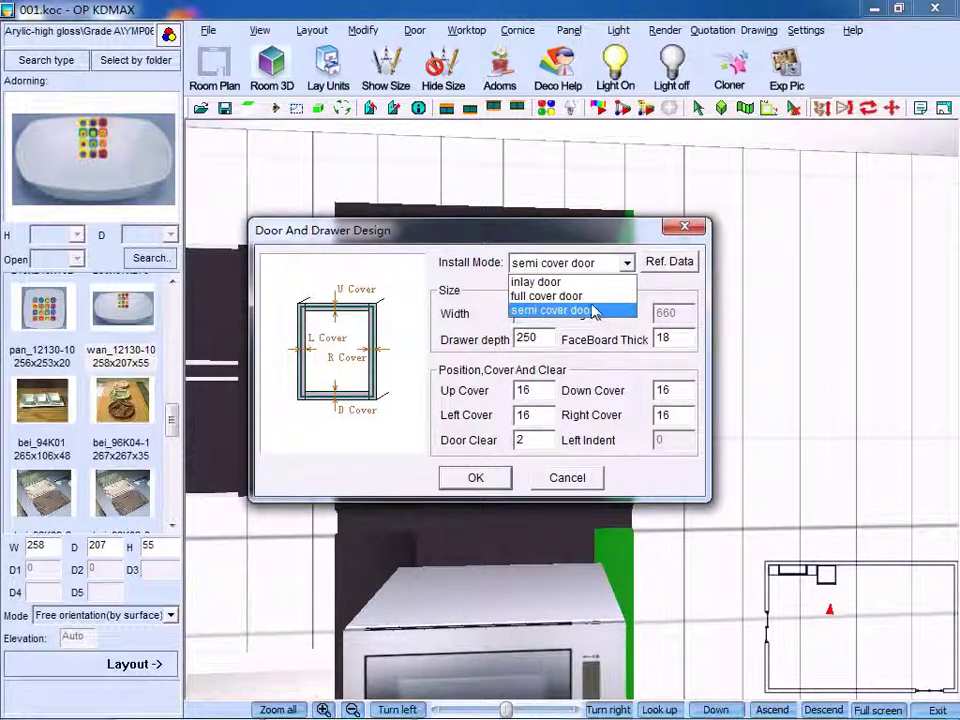
left_click(595, 298)
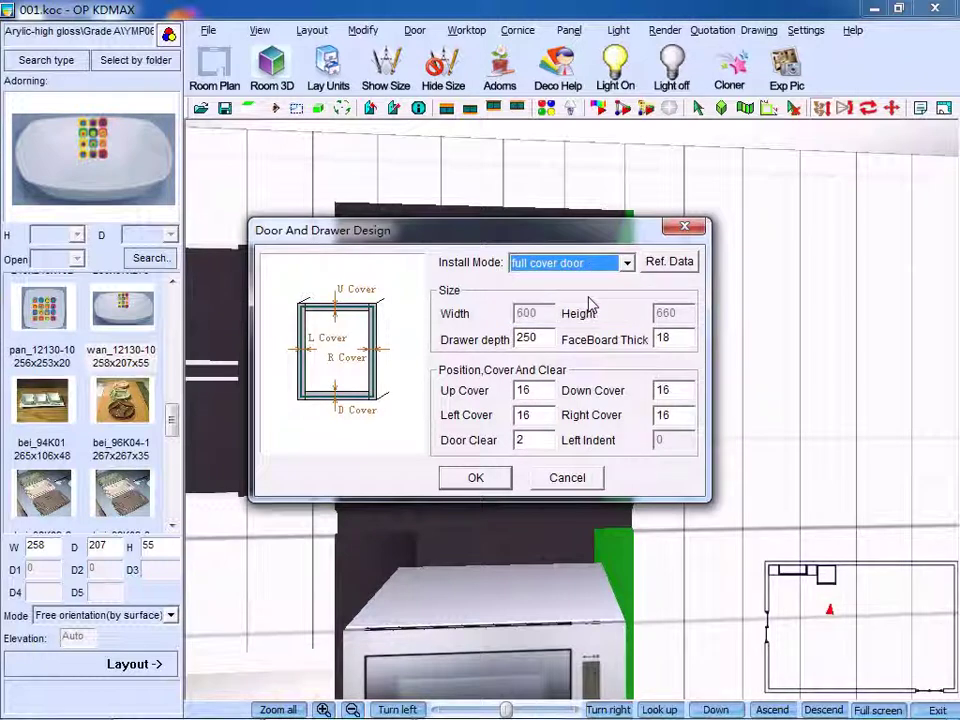
left_click_drag(582, 238, 612, 298)
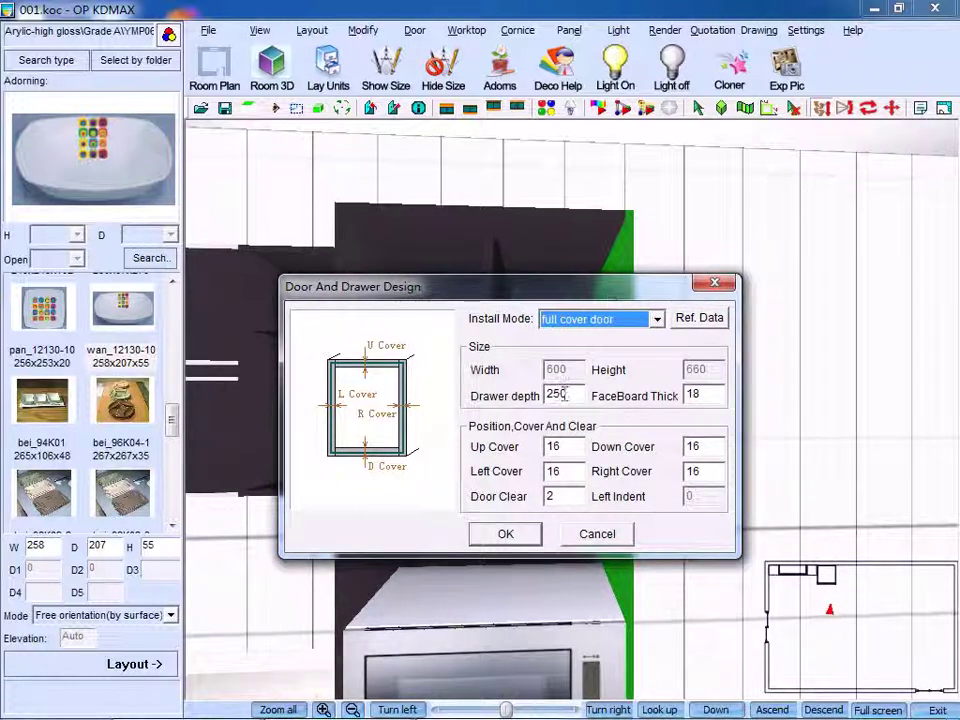
left_click_drag(566, 394, 531, 398)
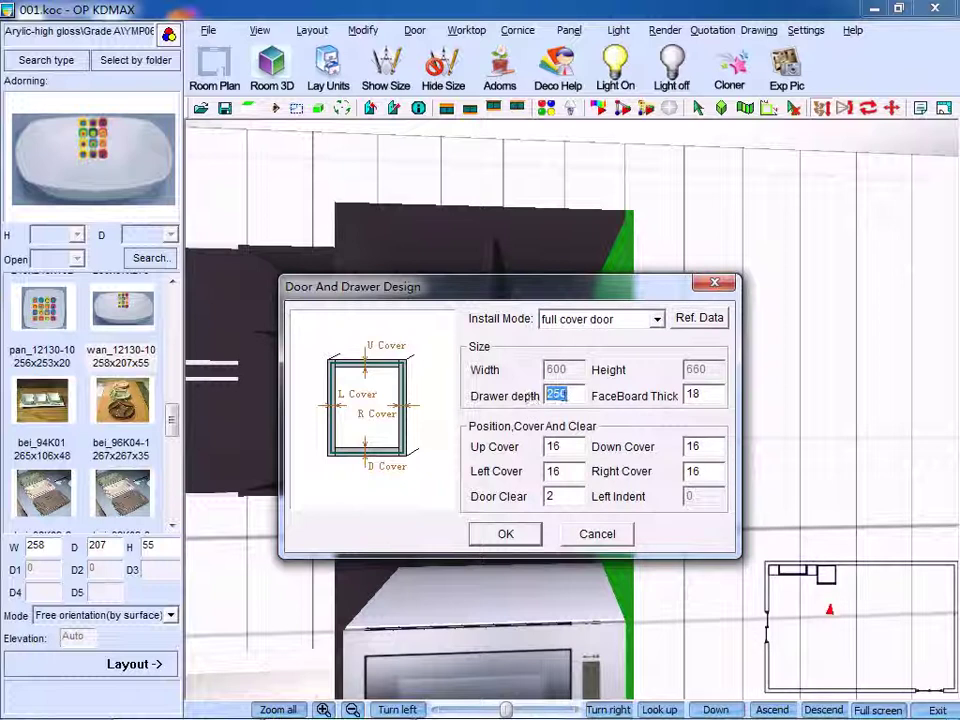
type("400")
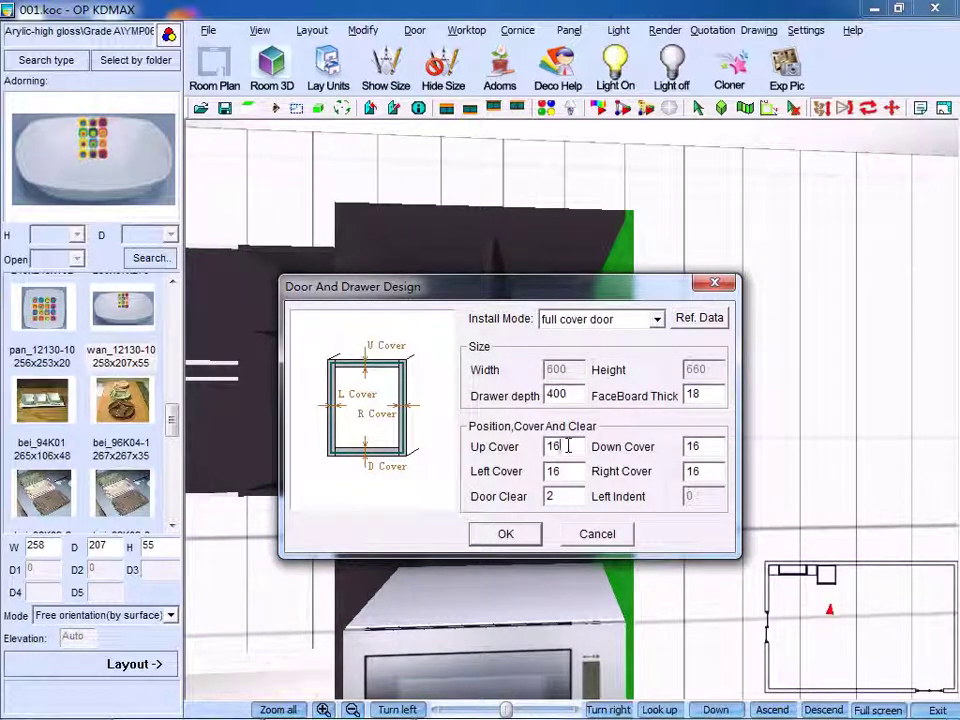
- Set the covers to 18 top, 8 bottom, and 18 on the left and right
left_click_drag(562, 447, 548, 452)
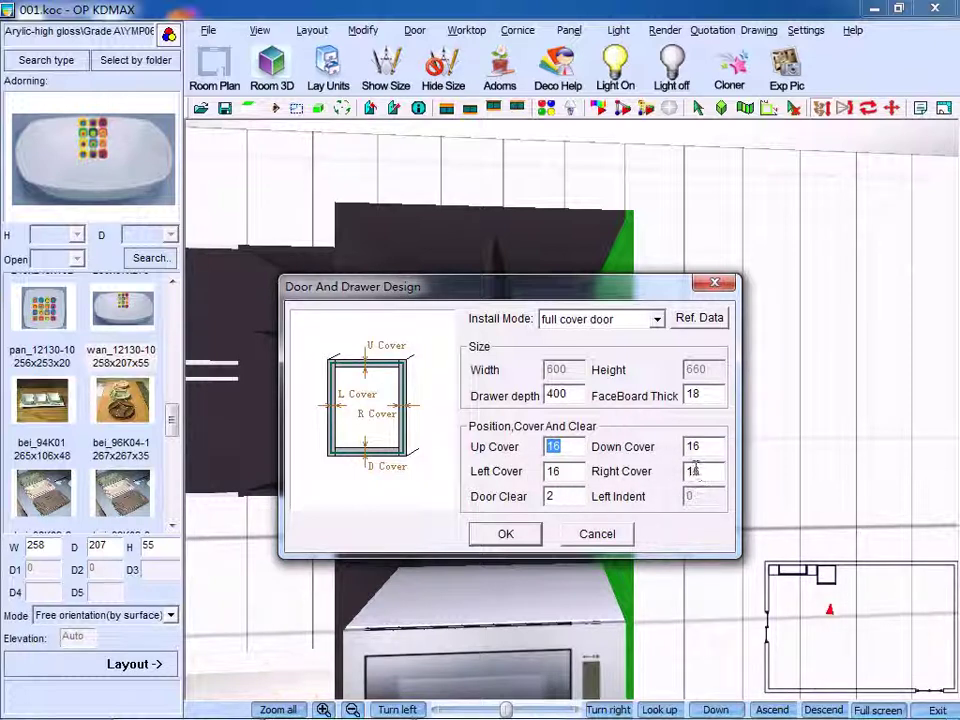
left_click_drag(576, 298, 750, 193)
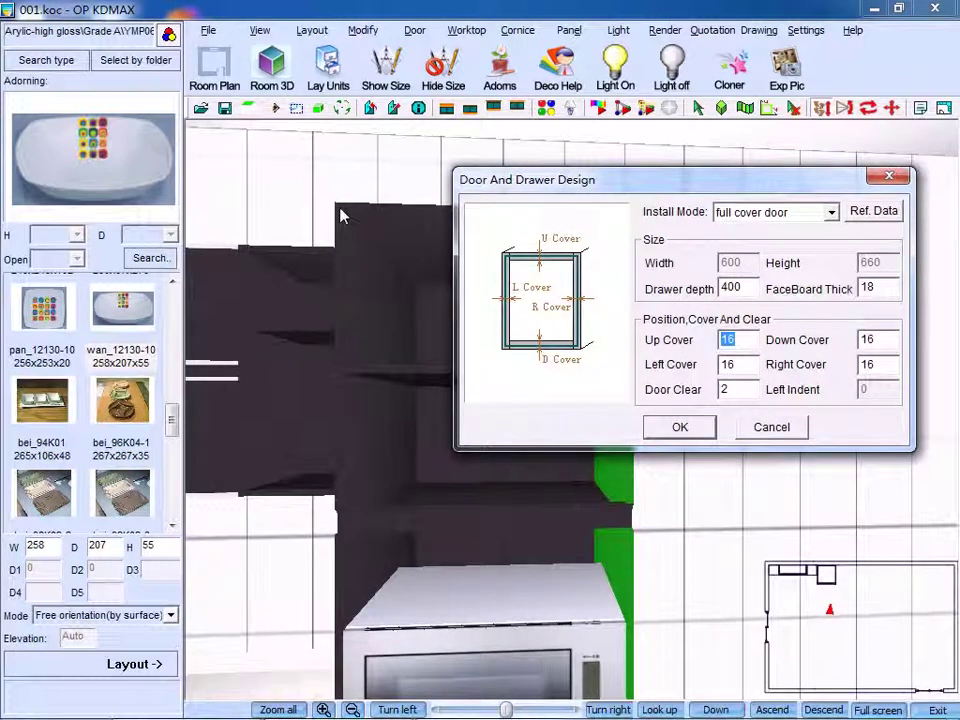
left_click(729, 341)
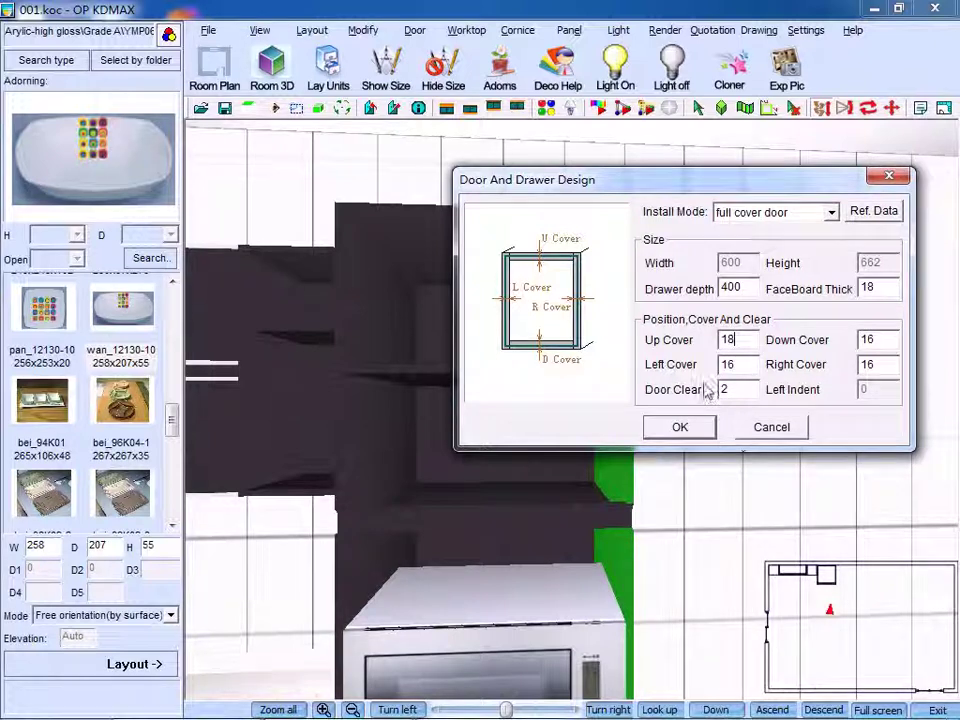
double_click(884, 339)
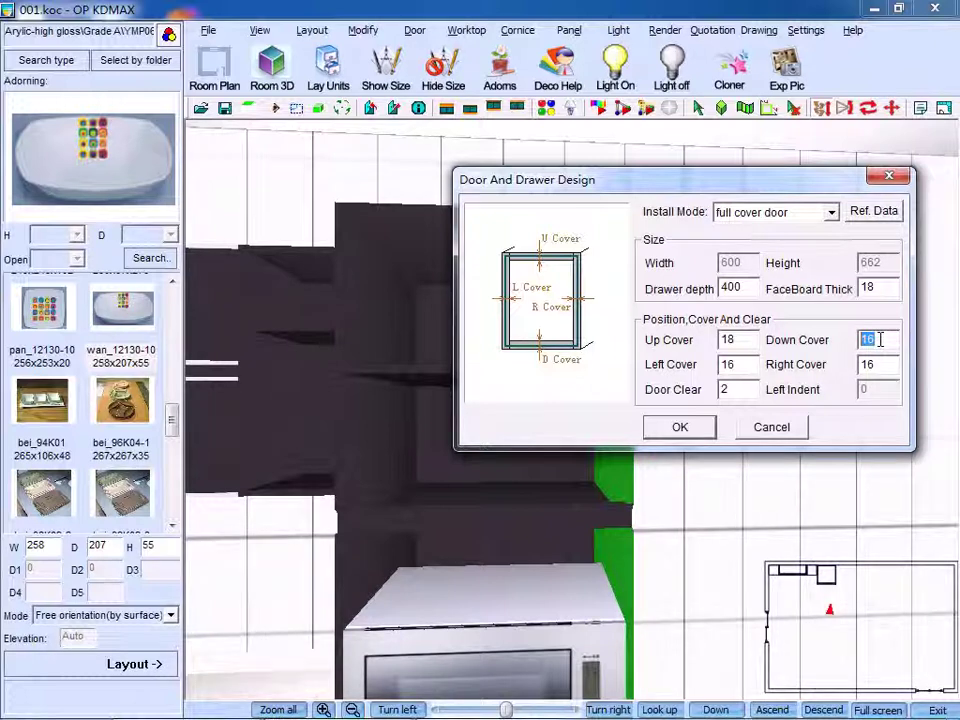
type("8")
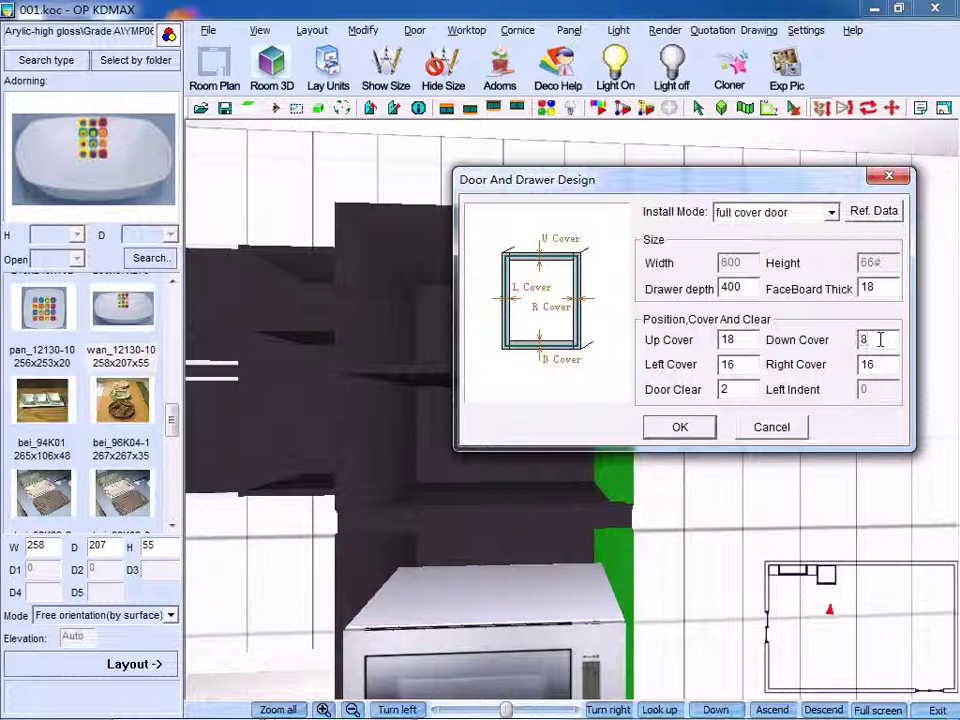
key("Tab")
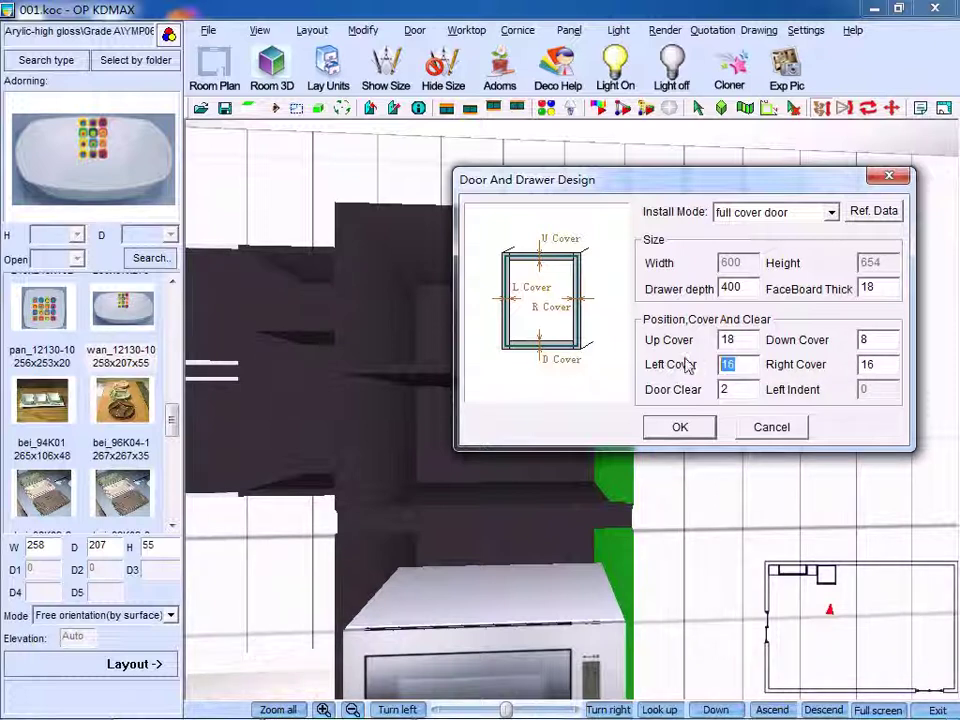
type("18")
key("Tab")
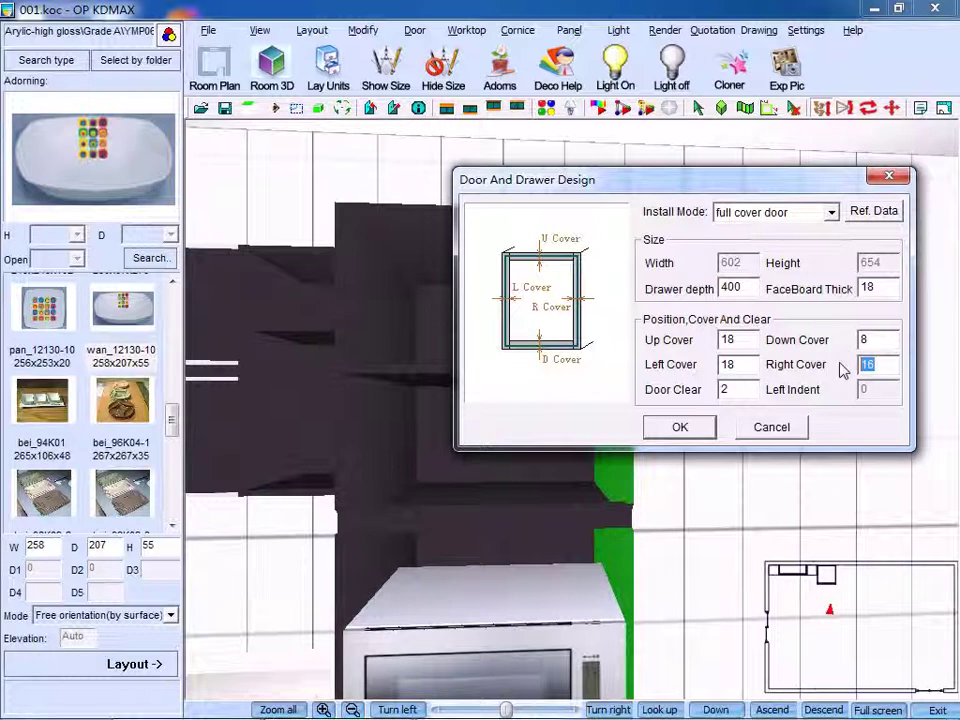
type("18")
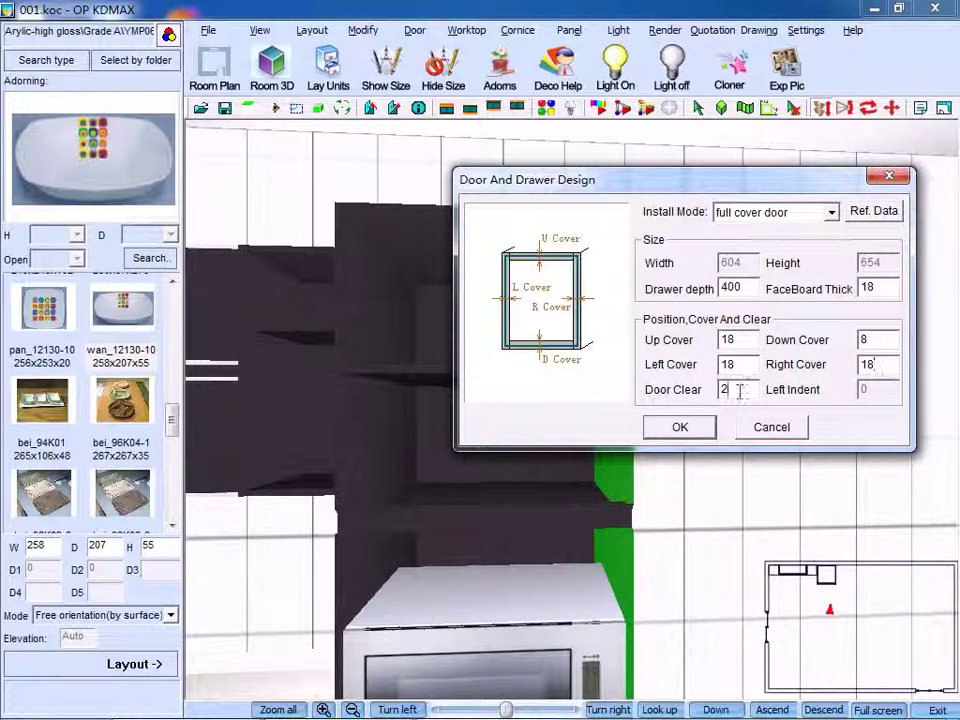
- Confirm the covers and divide the door front horizontally into two drawer sections
left_click(682, 427)
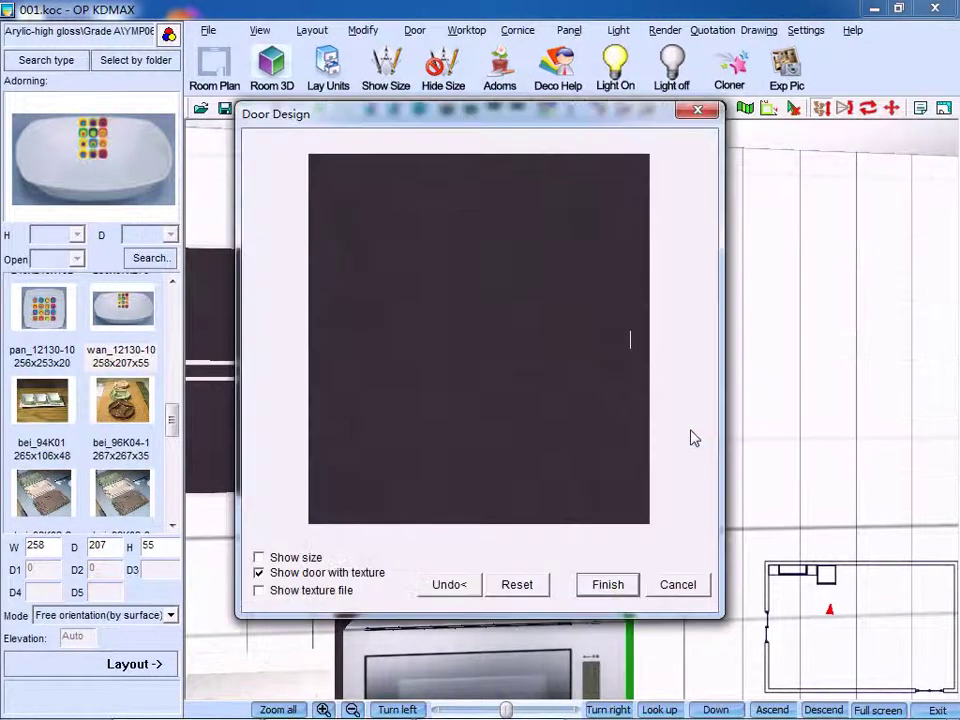
left_click_drag(535, 117, 266, 122)
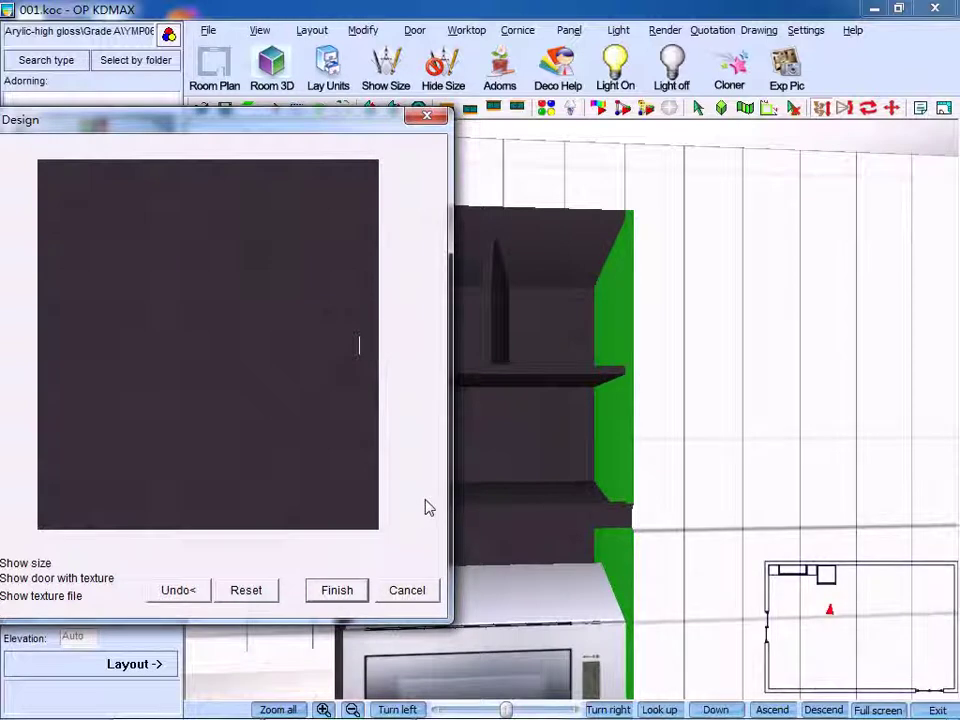
right_click(248, 245)
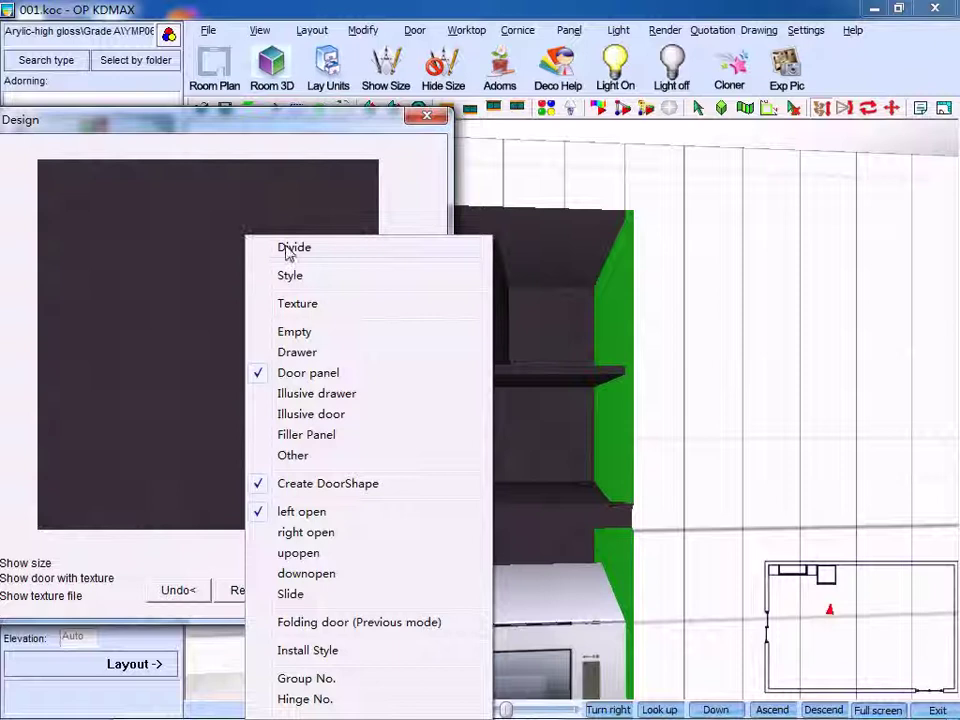
left_click(287, 250)
left_click(328, 300)
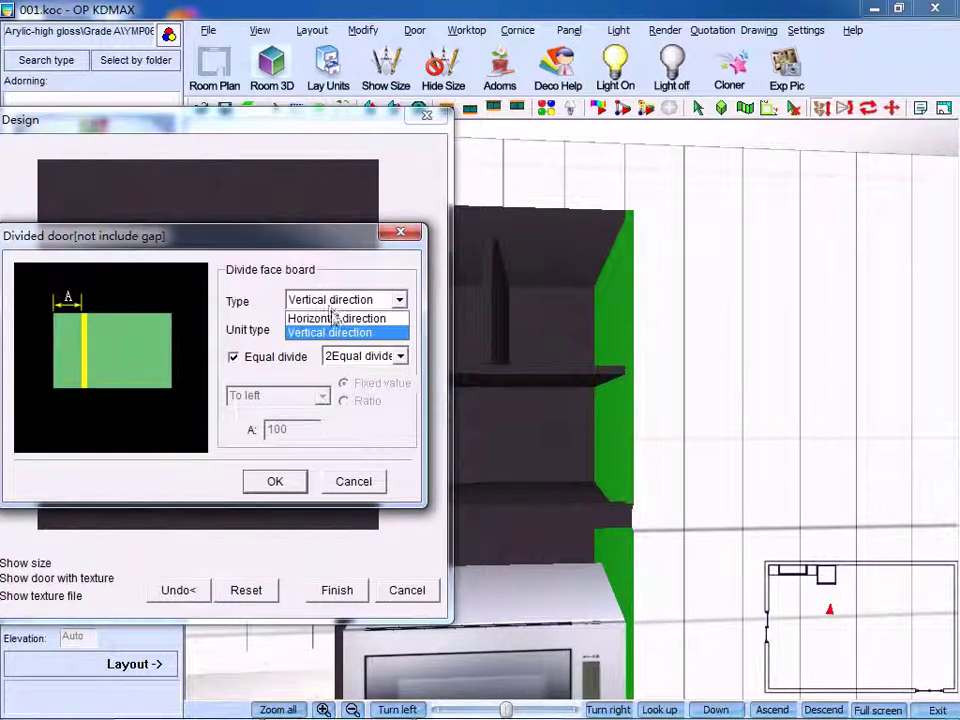
left_click(338, 319)
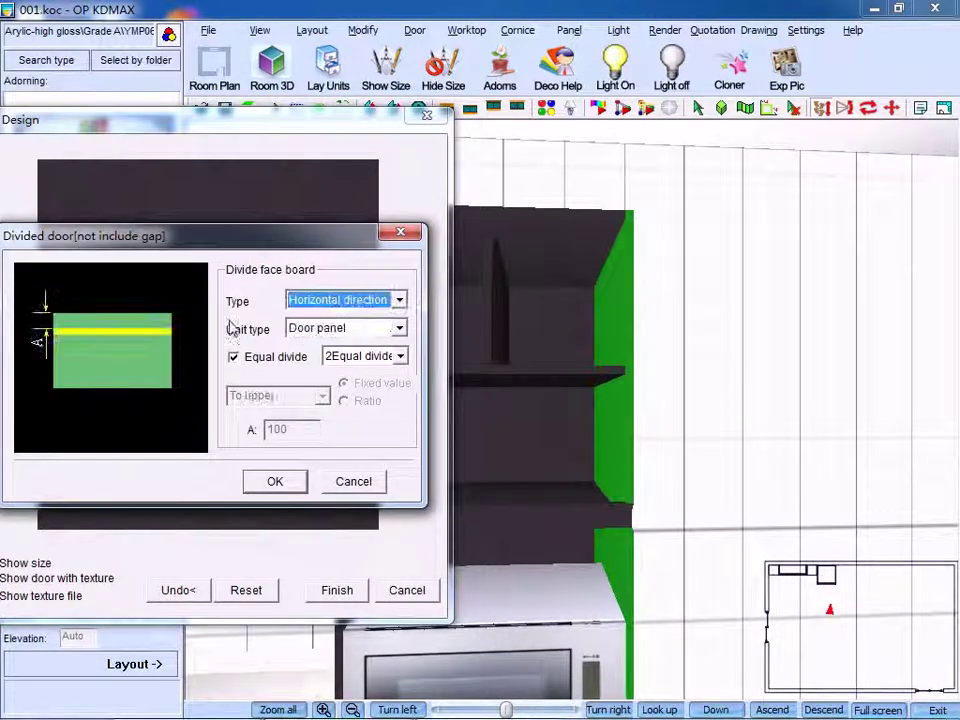
left_click(356, 334)
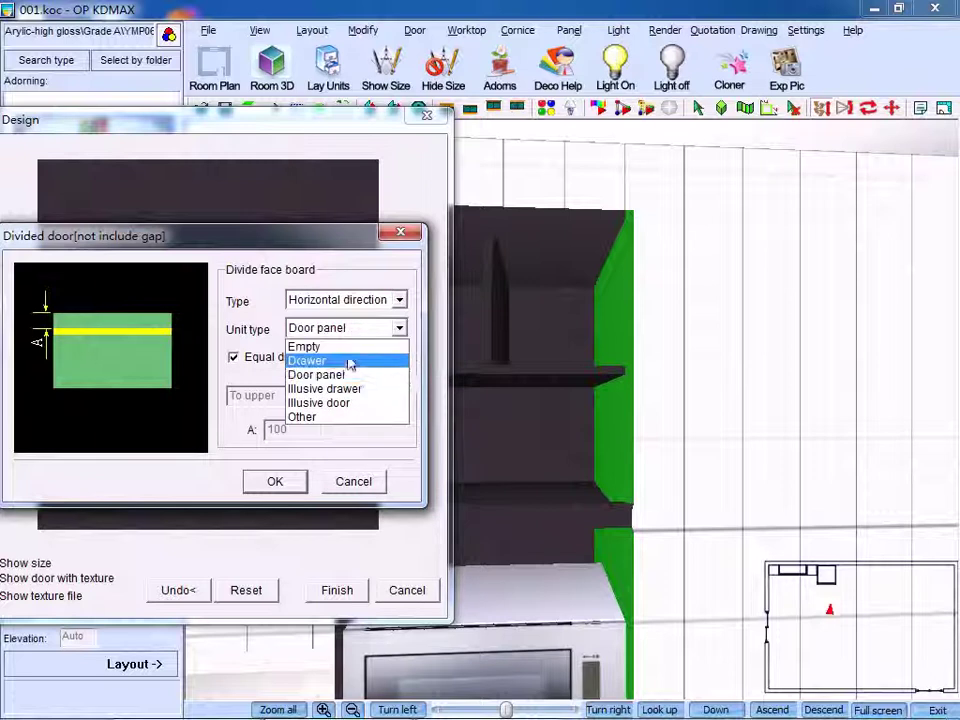
left_click(308, 360)
left_click(276, 483)
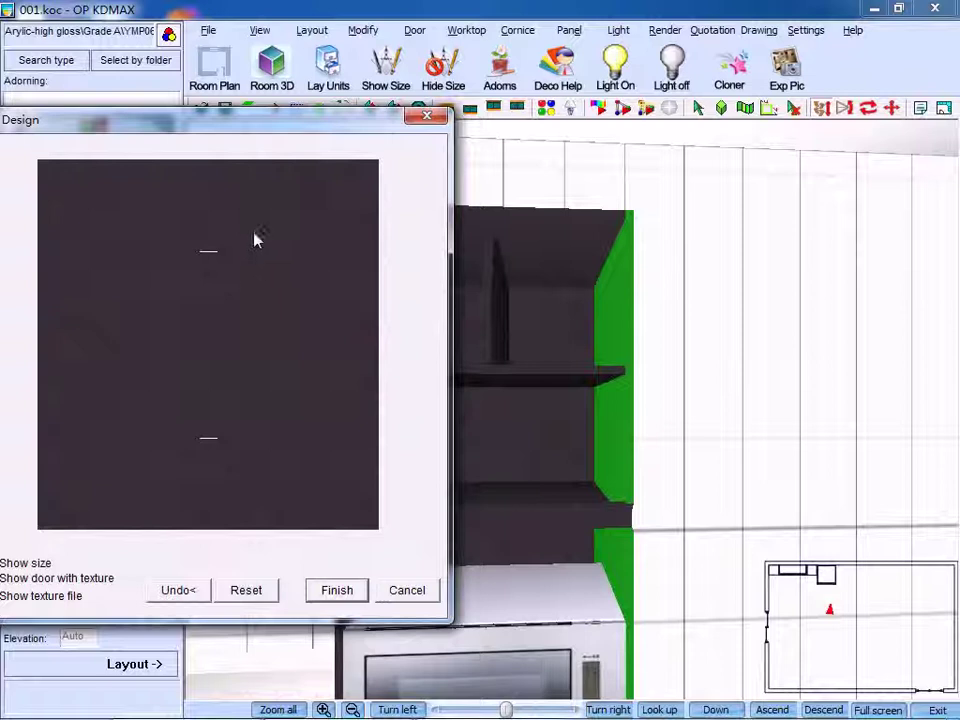
- Divide the upper section vertically into two door panels
right_click(160, 254)
left_click(207, 259)
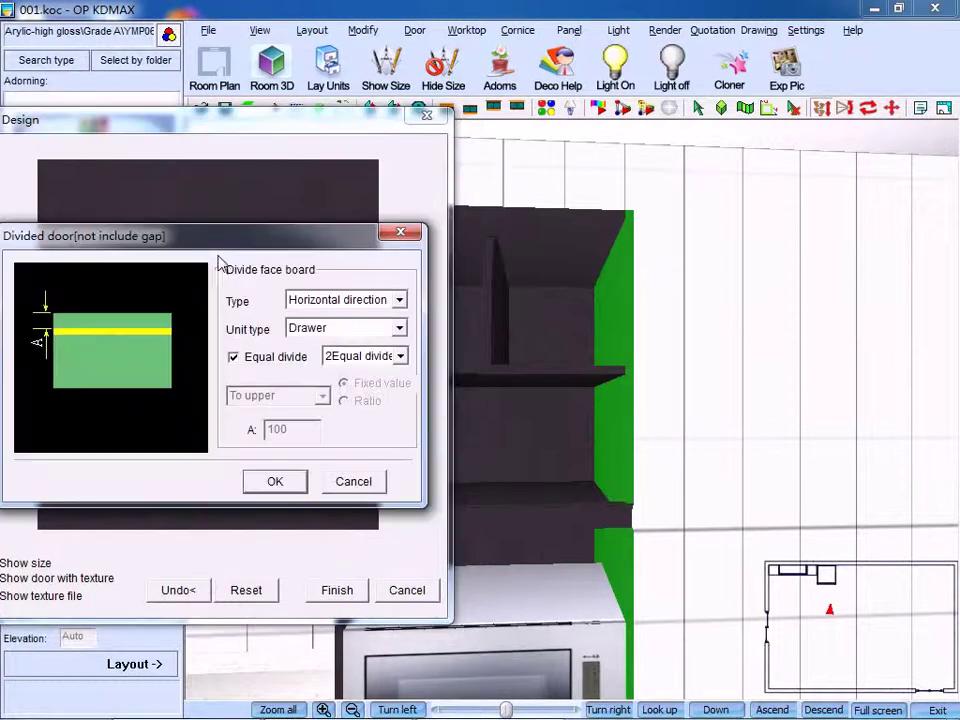
left_click(312, 303)
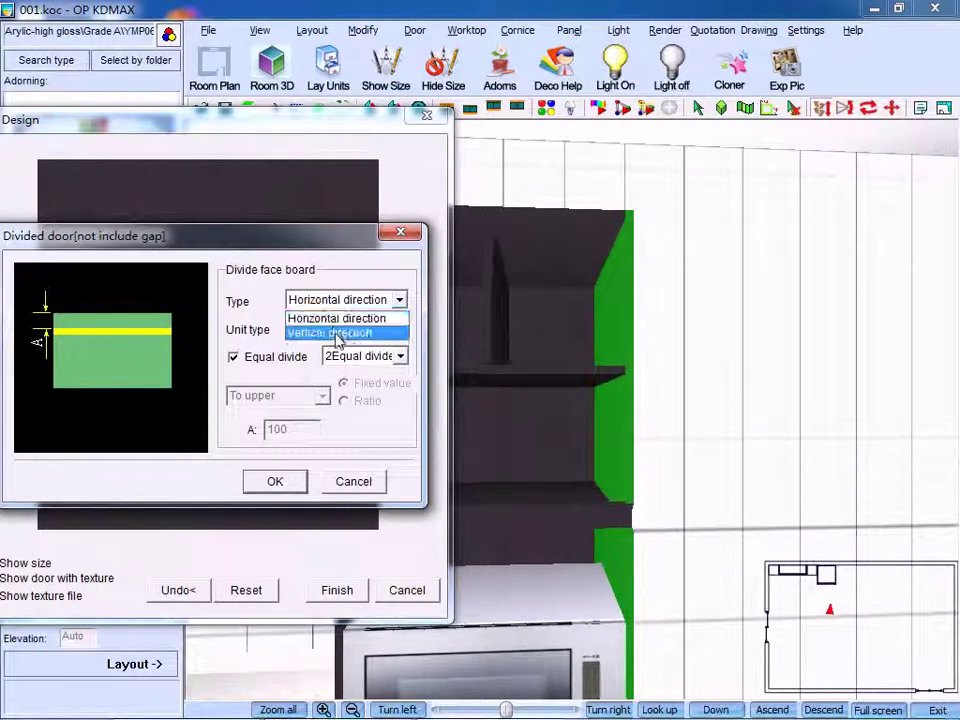
left_click(338, 335)
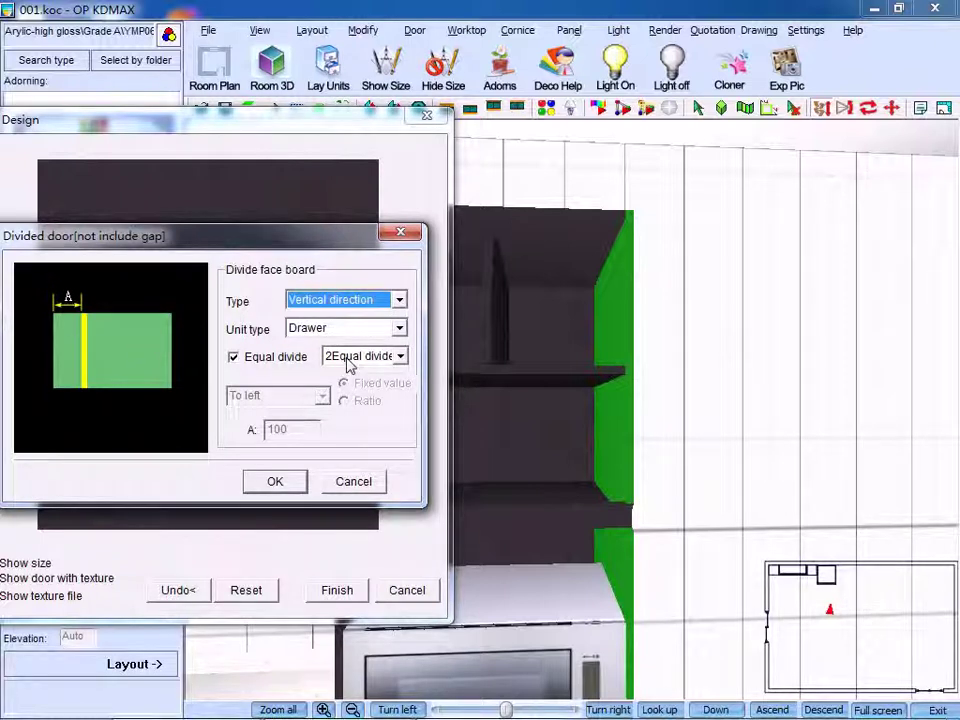
left_click(333, 331)
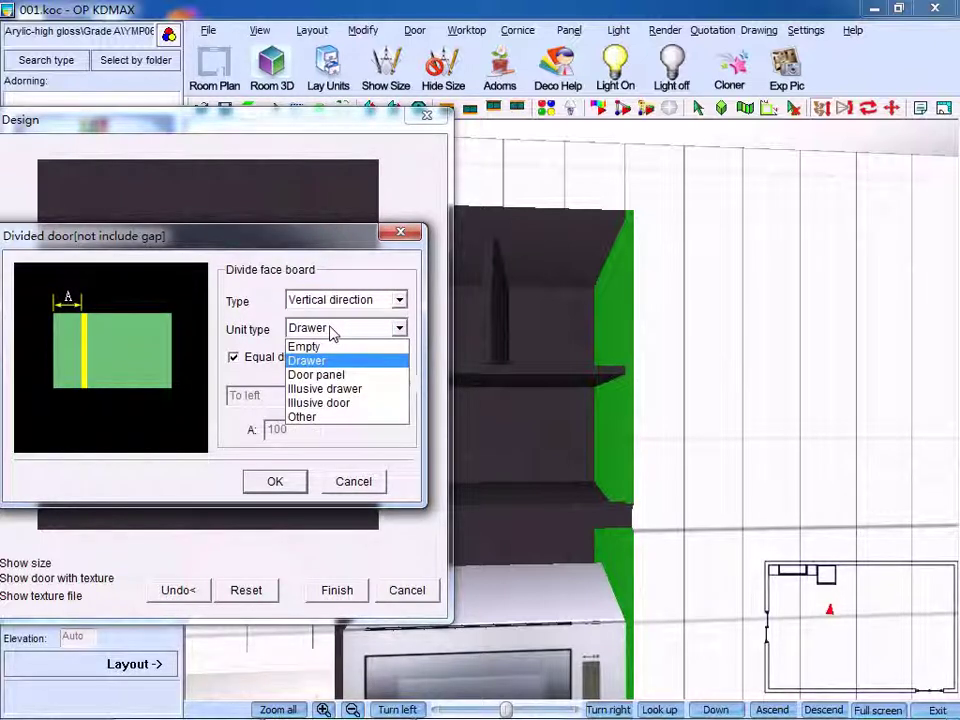
left_click(345, 376)
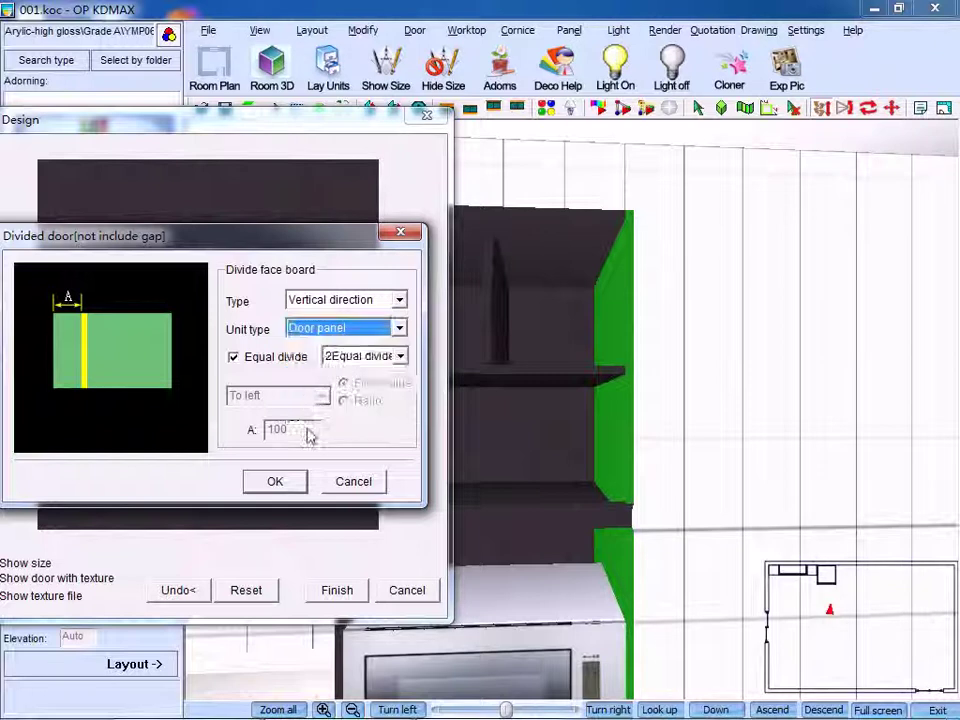
left_click(276, 482)
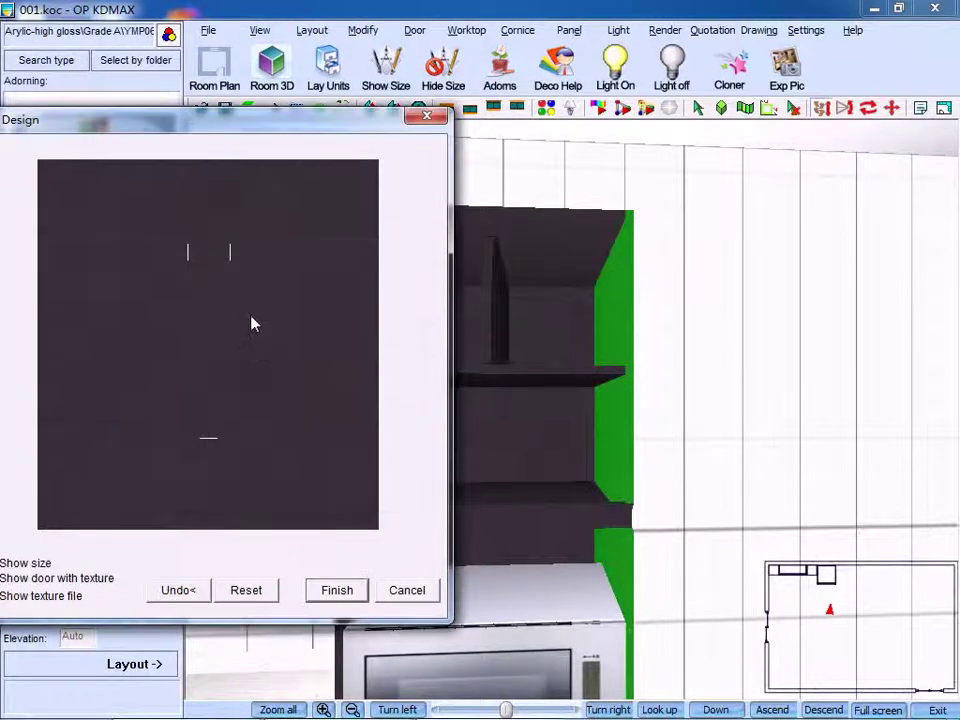
left_click(337, 592)
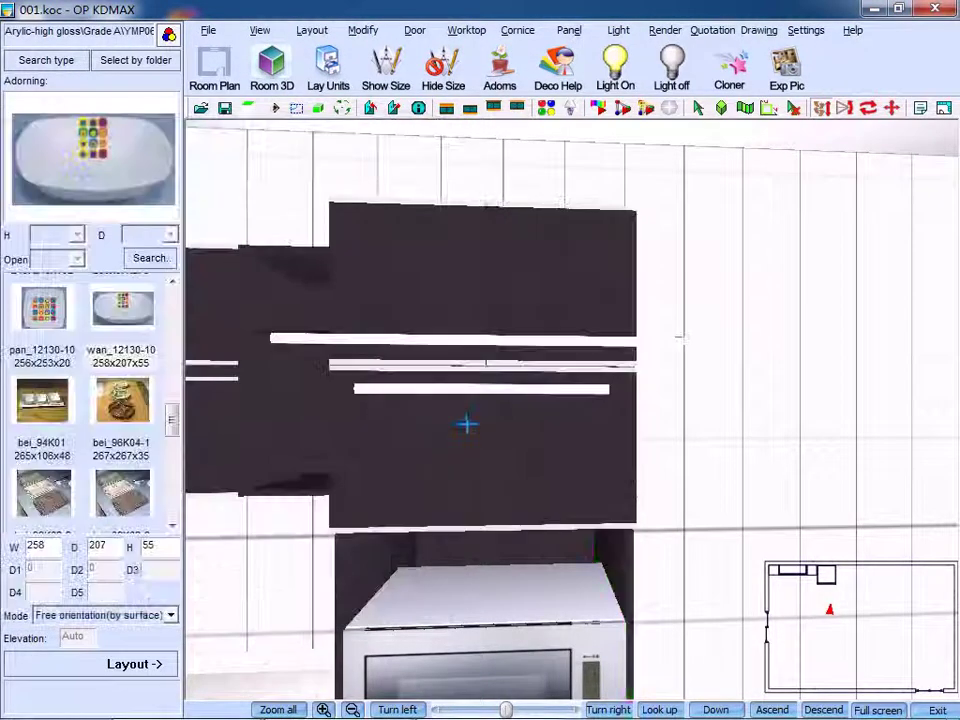
scroll(381, 428, "up", 3)
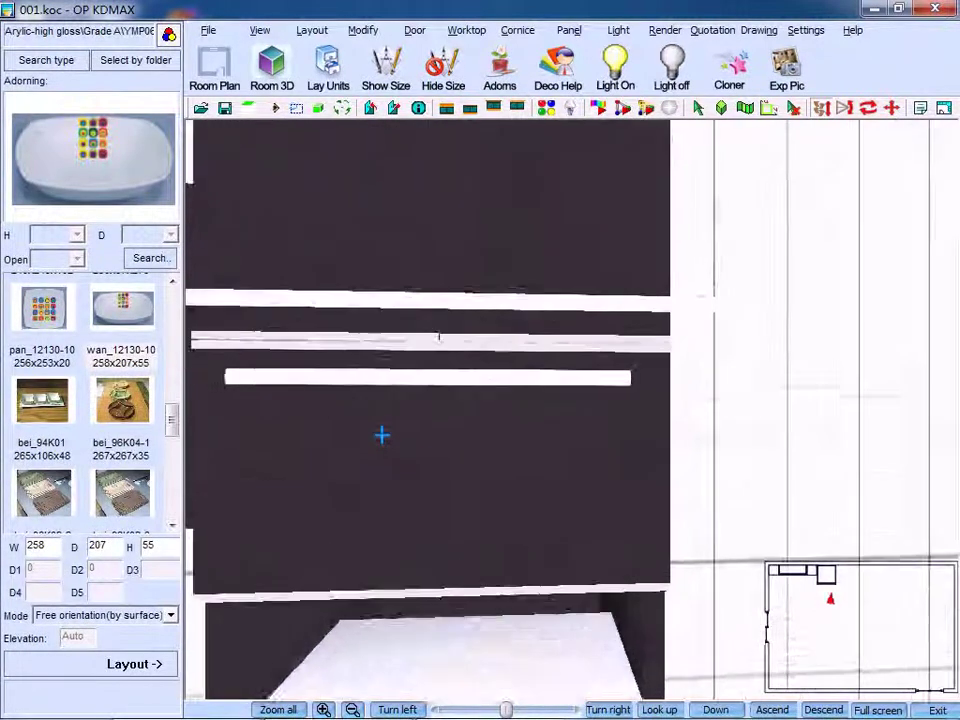
left_click_drag(381, 435, 619, 433)
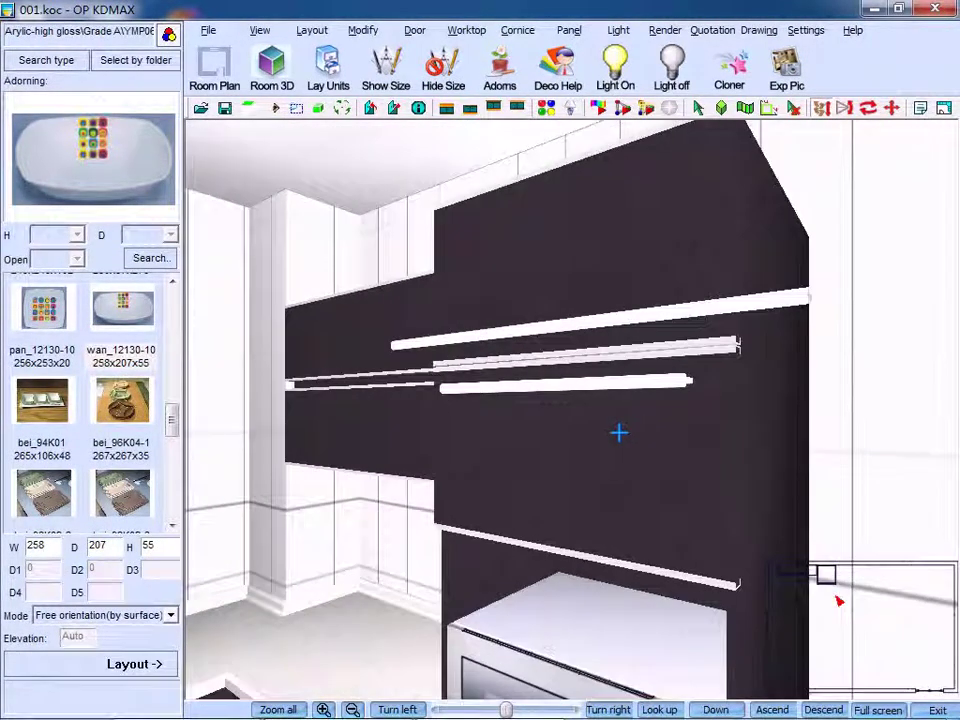
right_click(553, 343)
left_click(504, 381)
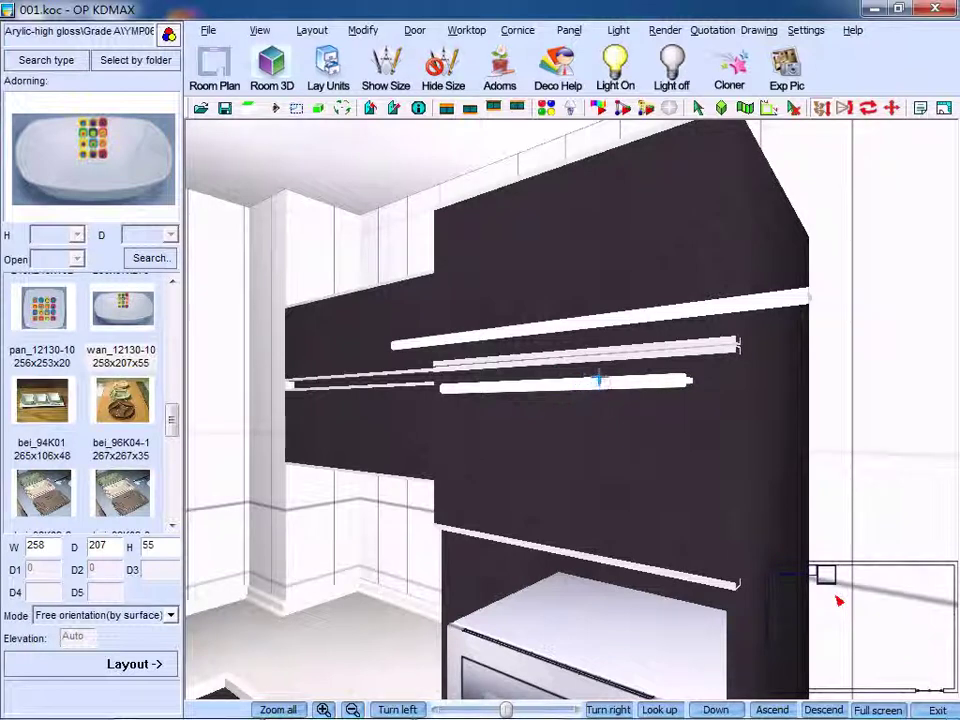
- Change the picked upper door's handle length from 485 to 200 via Modify Handle
left_click(416, 30)
mouse_move(505, 210)
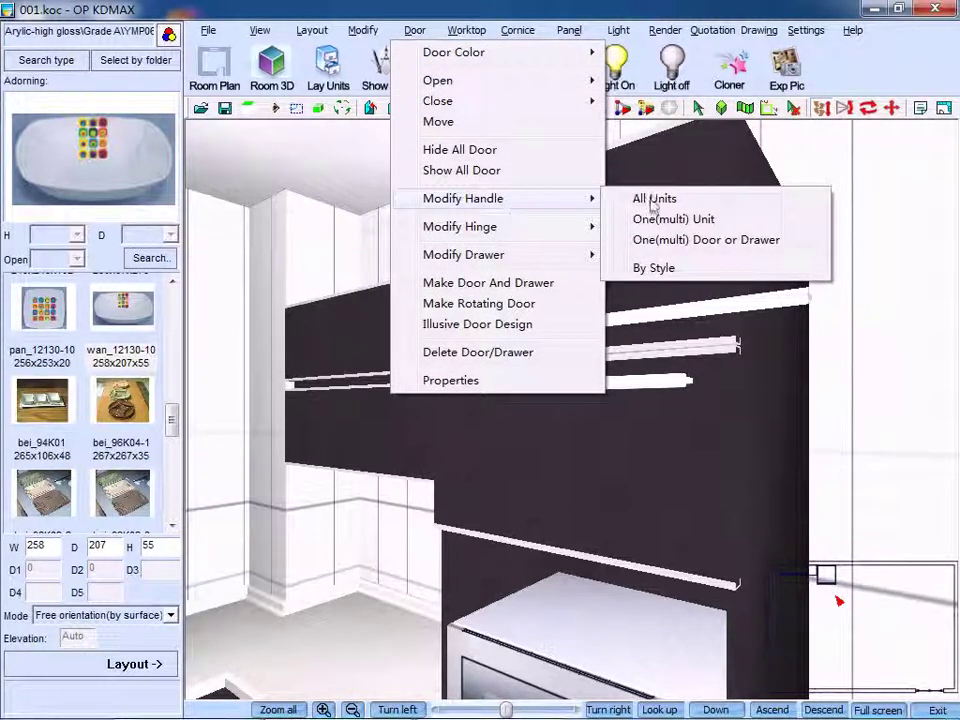
left_click(675, 239)
left_click(643, 282)
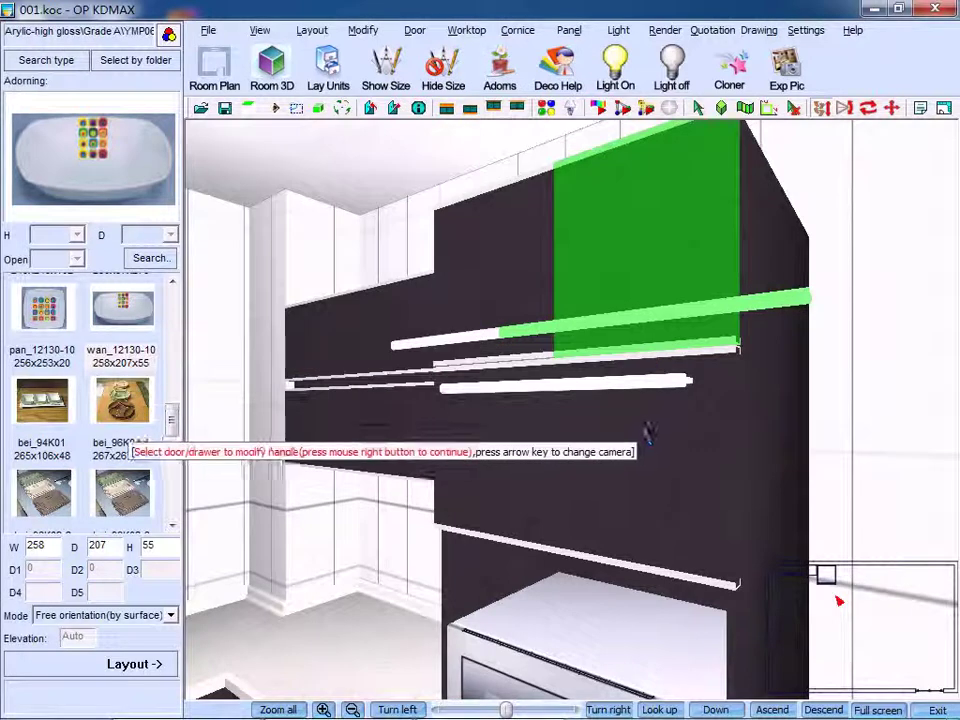
right_click(577, 416)
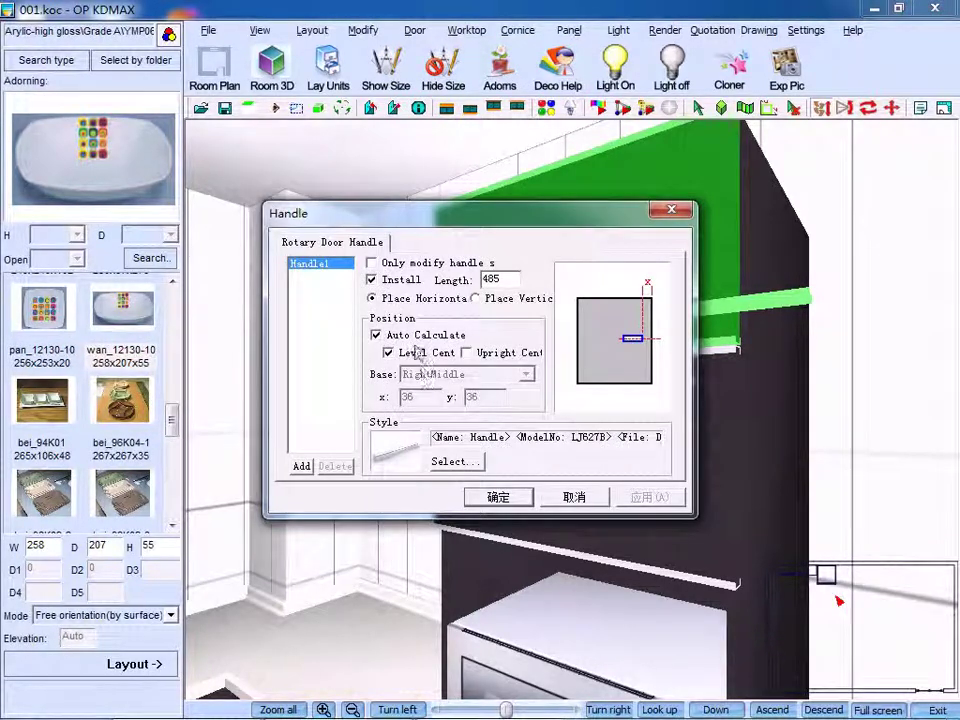
left_click_drag(504, 284, 424, 287)
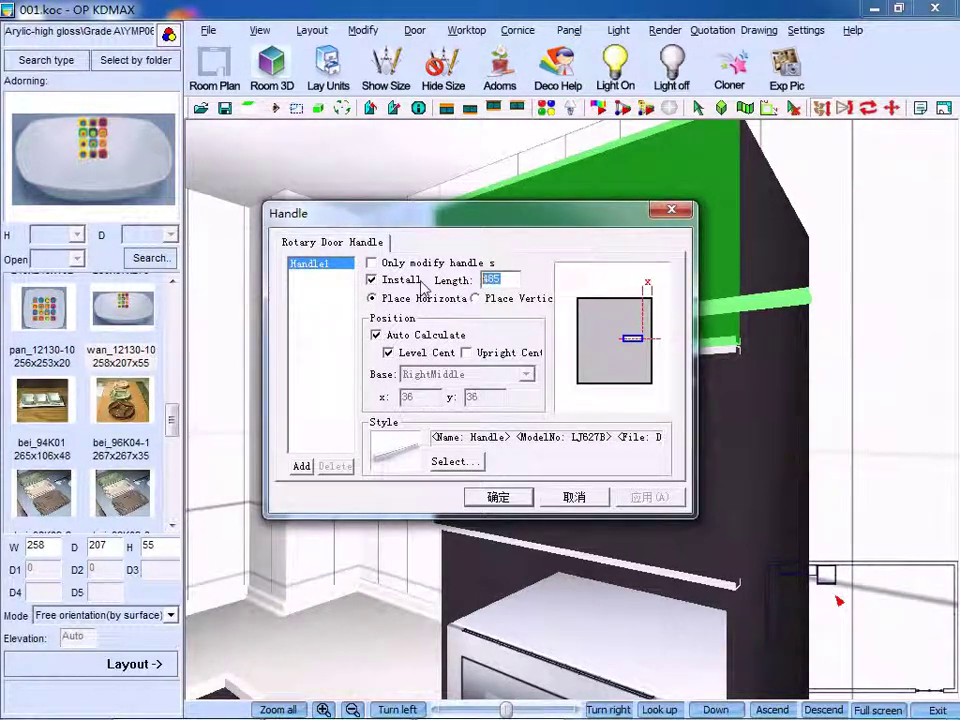
type("200")
left_click(498, 497)
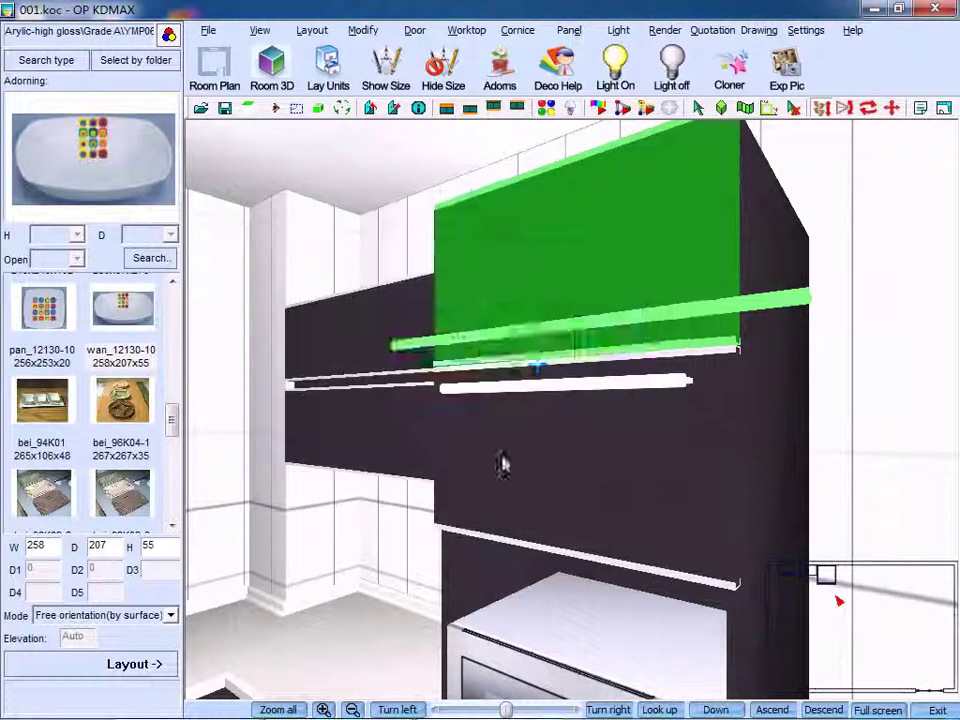